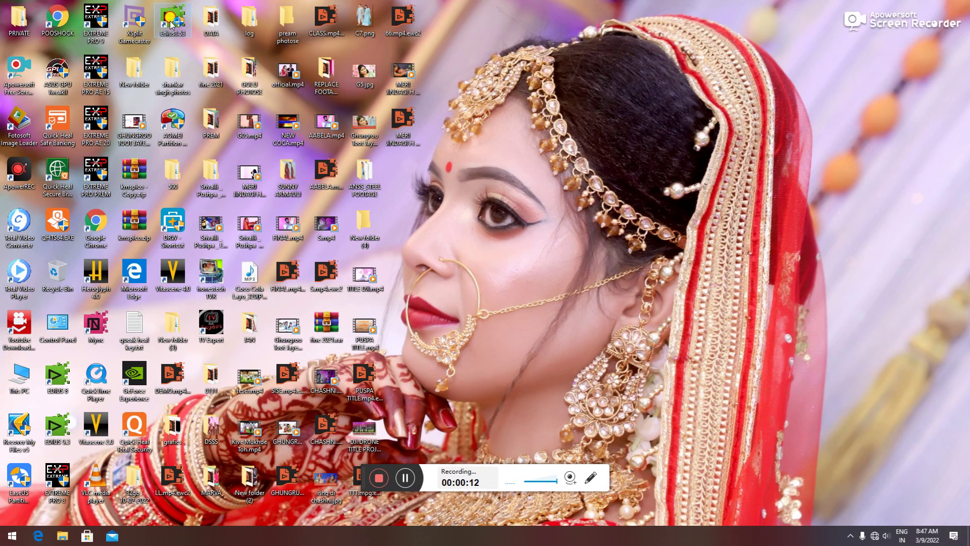
Start EDIUS and create a new project using the HD 1920x1080 25p 16:9 8bit preset.
{"action": "left_click", "coordinate": [854, 273]}
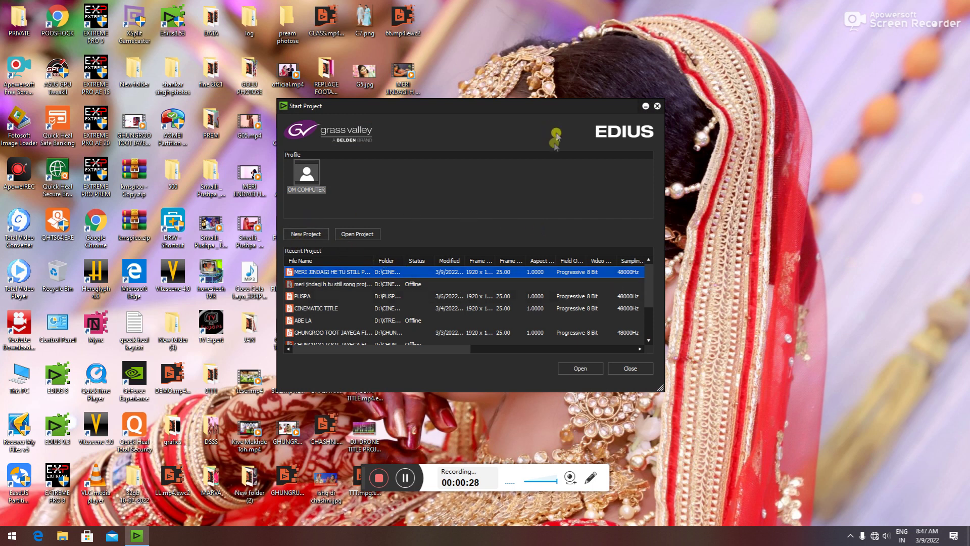
{"action": "left_click", "coordinate": [379, 226]}
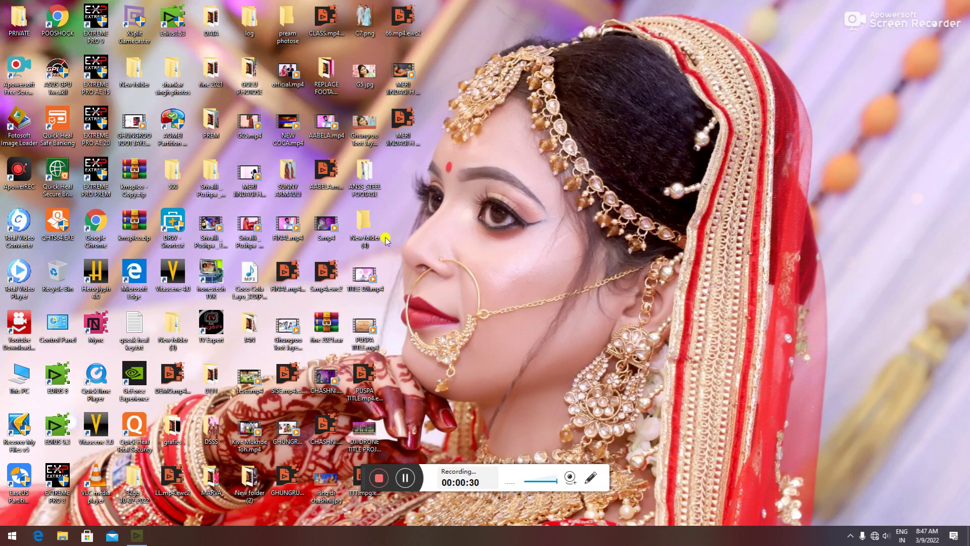
{"action": "left_click_drag", "start_coordinate": [537, 179], "coordinate": [535, 244]}
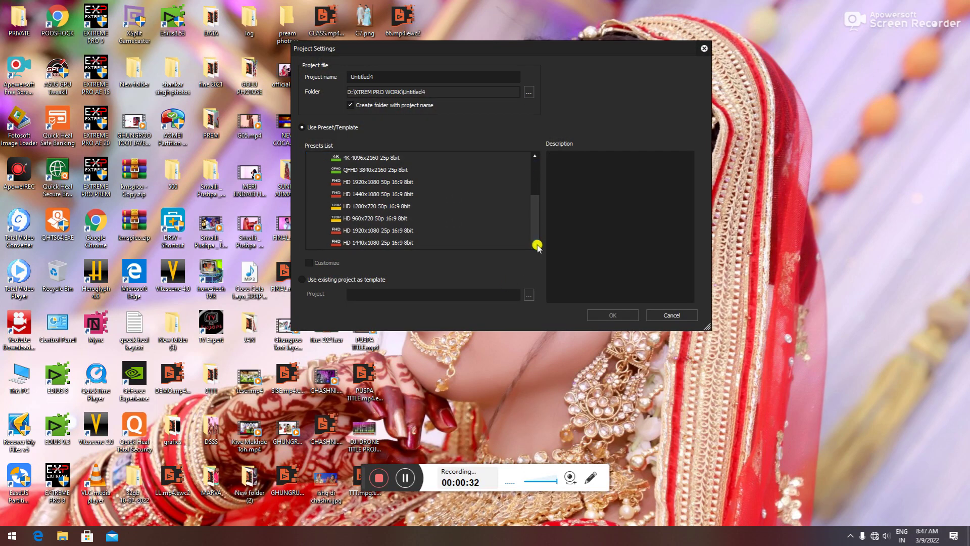
{"action": "left_click", "coordinate": [401, 234]}
{"action": "left_click", "coordinate": [609, 315]}
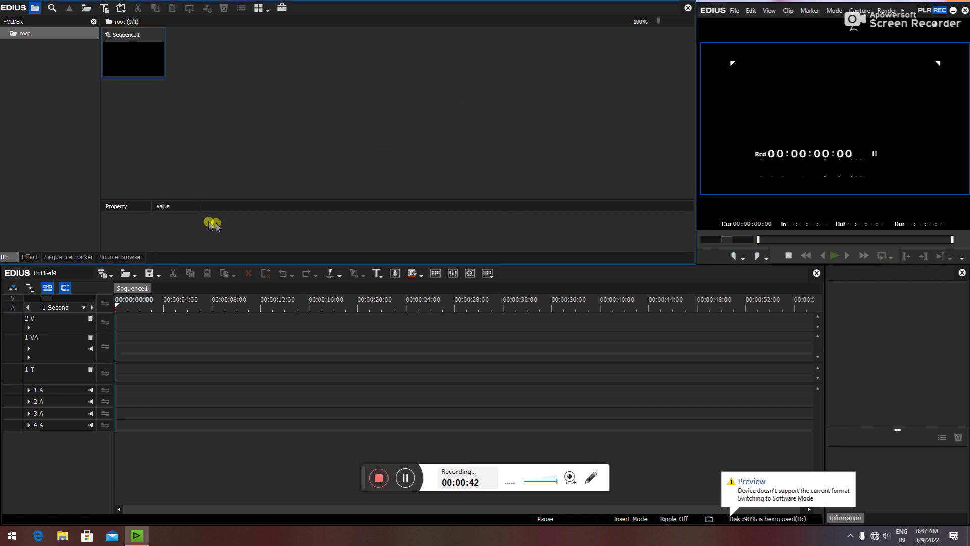
Import the sequence from MERI JINDAGI HE TU STILL PROJECT.ezp into the project, including its bin.
{"action": "left_click", "coordinate": [137, 276]}
{"action": "left_click", "coordinate": [190, 299]}
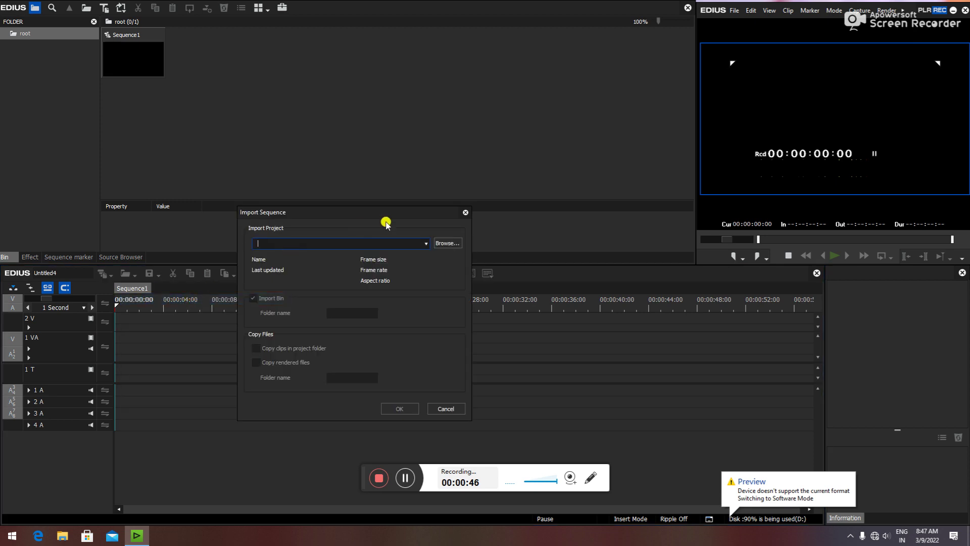
{"action": "left_click", "coordinate": [453, 243]}
{"action": "left_click", "coordinate": [416, 126]}
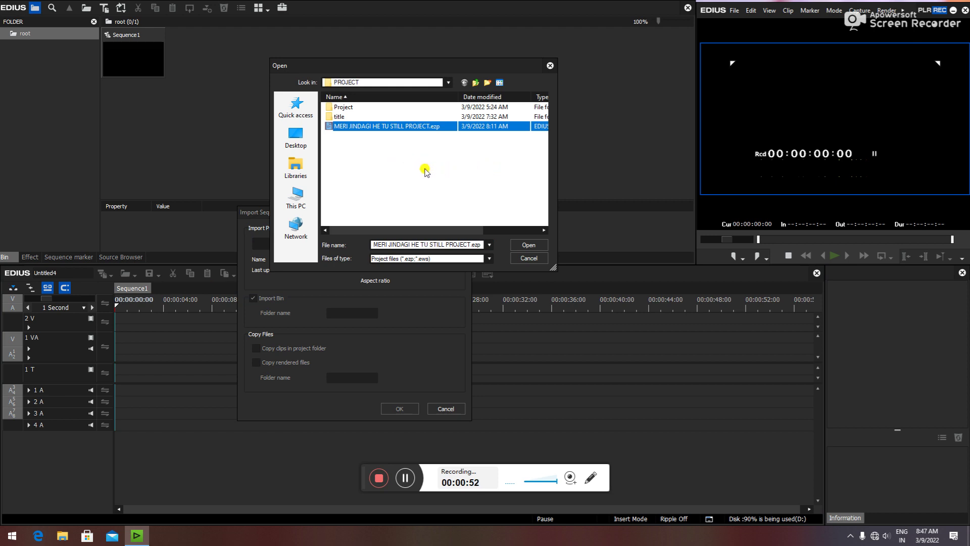
{"action": "left_click", "coordinate": [528, 245]}
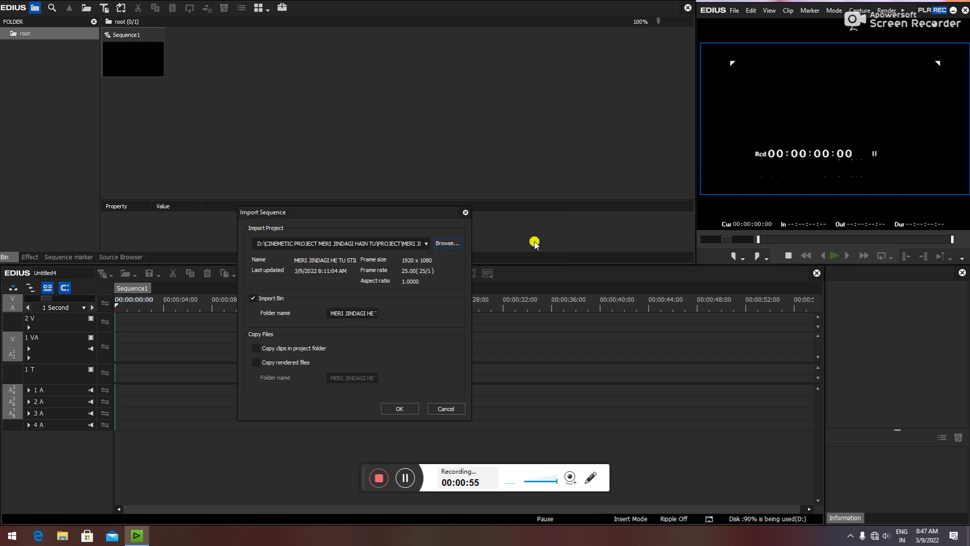
{"action": "left_click", "coordinate": [395, 408]}
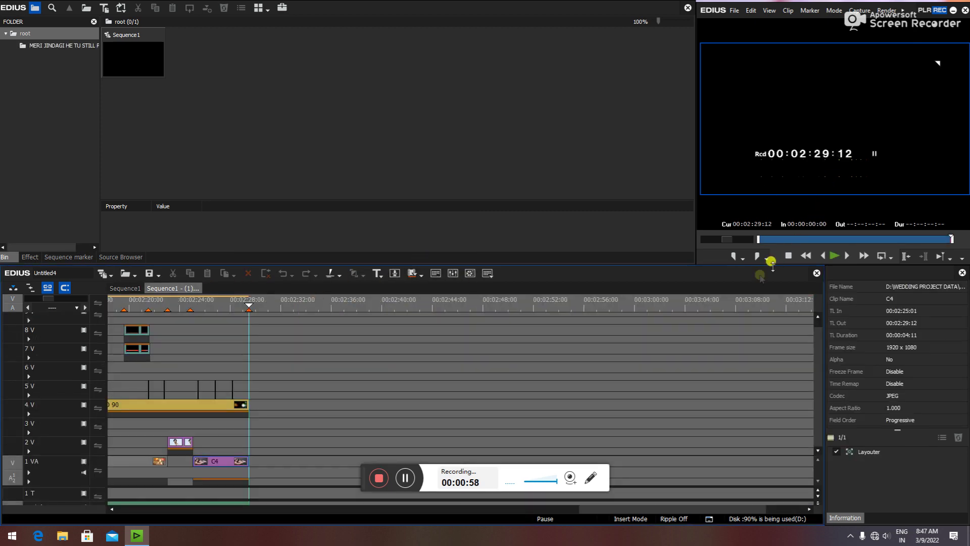
Return to the start of the imported sequence and preview its opening up to about 17 seconds.
{"action": "key", "text": "Home"}
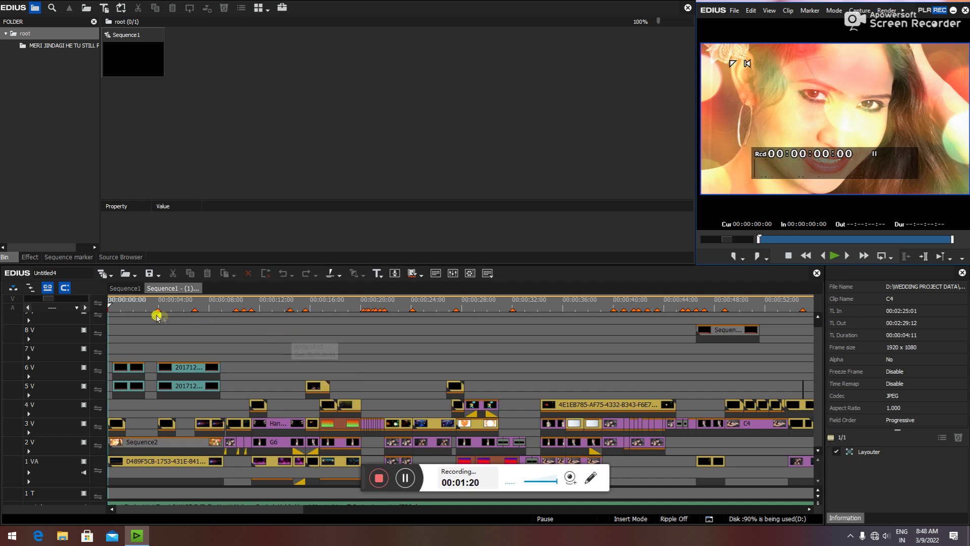
{"action": "left_click", "coordinate": [126, 310]}
{"action": "left_click", "coordinate": [238, 332]}
{"action": "left_click_drag", "start_coordinate": [251, 335], "coordinate": [267, 355]}
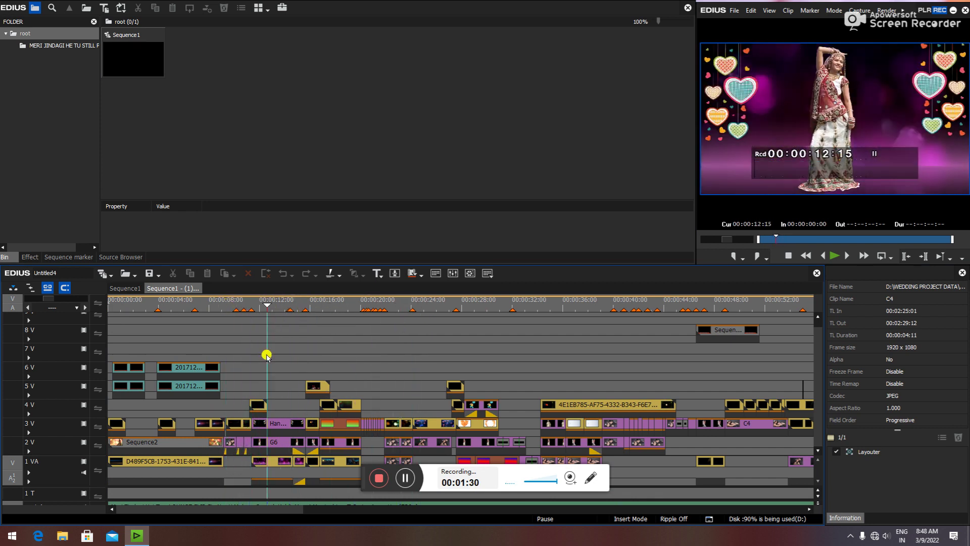
{"action": "left_click_drag", "start_coordinate": [262, 303], "coordinate": [171, 300]}
{"action": "left_click", "coordinate": [258, 303]}
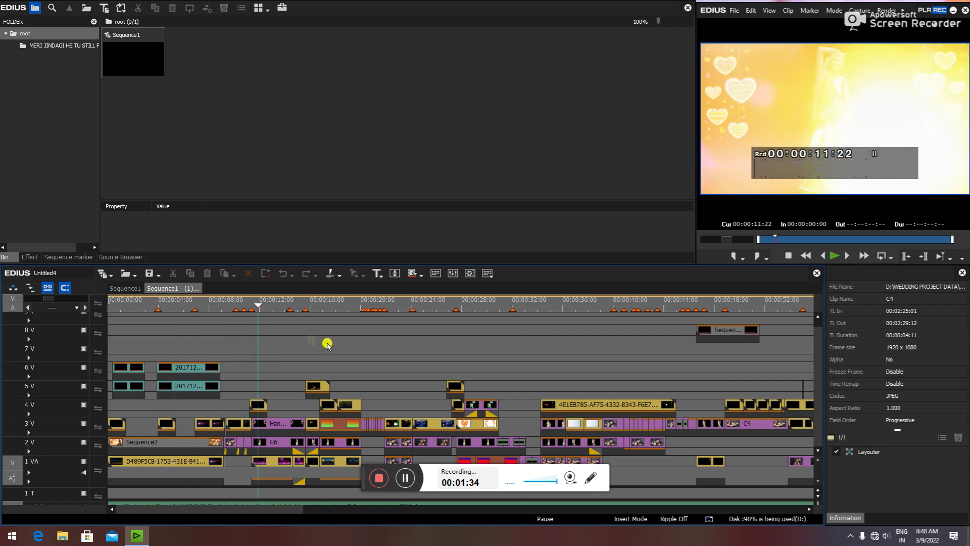
{"action": "left_click_drag", "start_coordinate": [257, 303], "coordinate": [330, 314]}
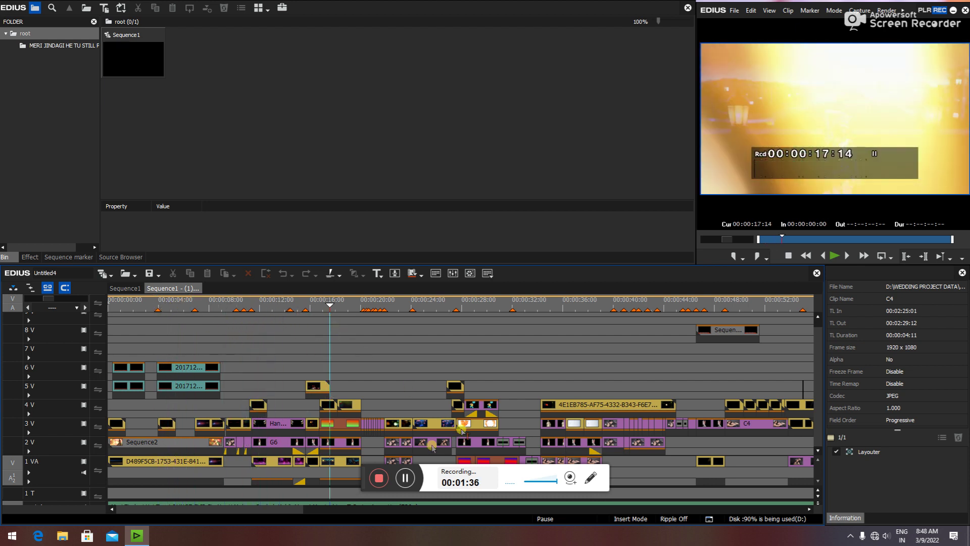
Scrub forward through the imported sequence to about 00:02:07, examining its layered clips and effects.
{"action": "mouse_move", "coordinate": [255, 510]}
{"action": "left_mouse_down"}
{"action": "mouse_move", "coordinate": [306, 515]}
{"action": "mouse_move", "coordinate": [264, 514]}
{"action": "left_mouse_up"}
{"action": "left_click_drag", "start_coordinate": [297, 302], "coordinate": [657, 329]}
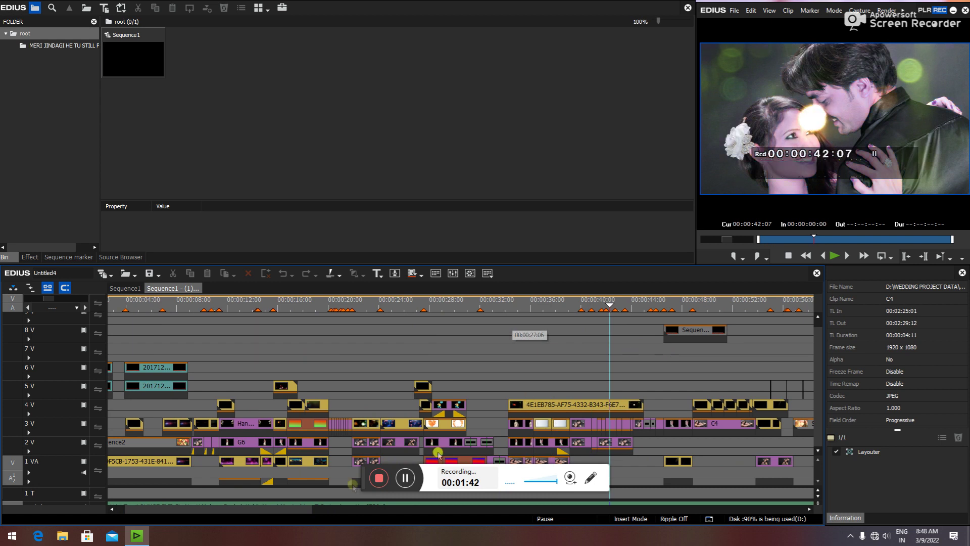
{"action": "left_click_drag", "start_coordinate": [273, 511], "coordinate": [338, 513]}
{"action": "left_click_drag", "start_coordinate": [321, 303], "coordinate": [729, 323]}
{"action": "left_click_drag", "start_coordinate": [357, 512], "coordinate": [428, 512]}
{"action": "left_click_drag", "start_coordinate": [467, 301], "coordinate": [755, 328]}
{"action": "left_click_drag", "start_coordinate": [412, 509], "coordinate": [473, 506]}
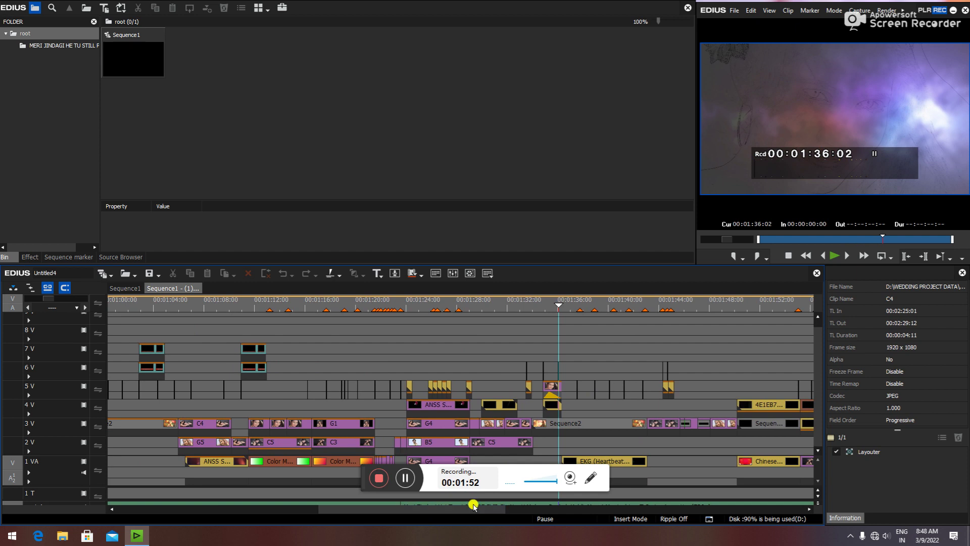
{"action": "left_click_drag", "start_coordinate": [561, 306], "coordinate": [839, 335]}
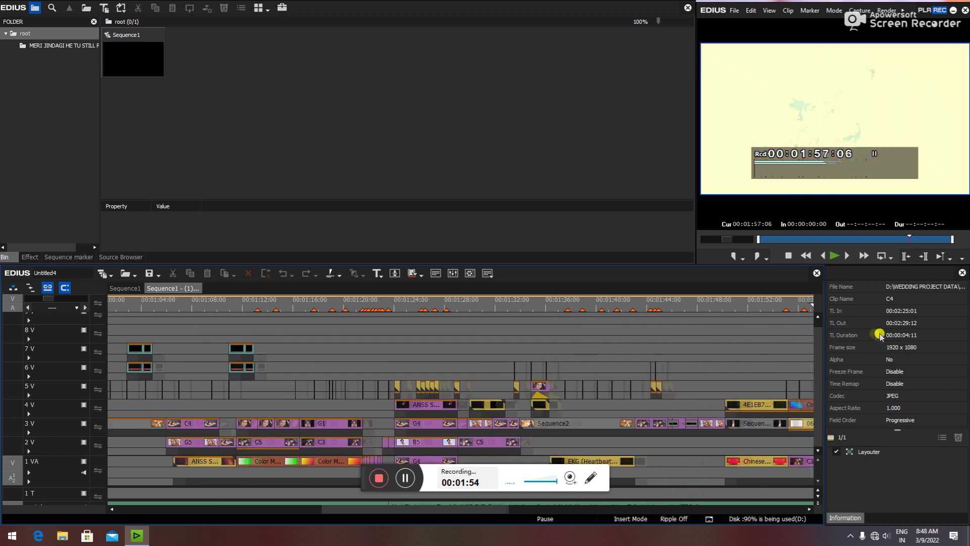
{"action": "left_click_drag", "start_coordinate": [446, 511], "coordinate": [533, 511]}
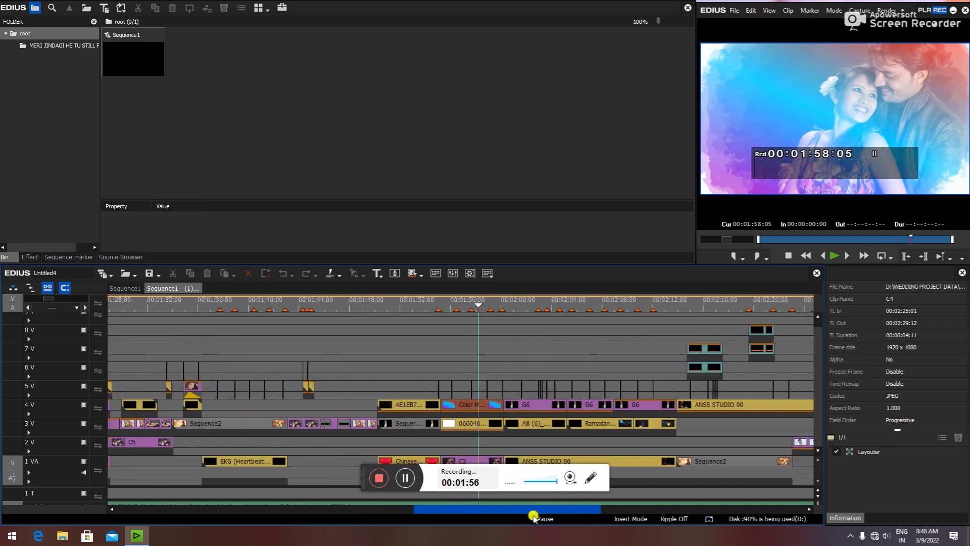
{"action": "left_click_drag", "start_coordinate": [474, 303], "coordinate": [444, 384]}
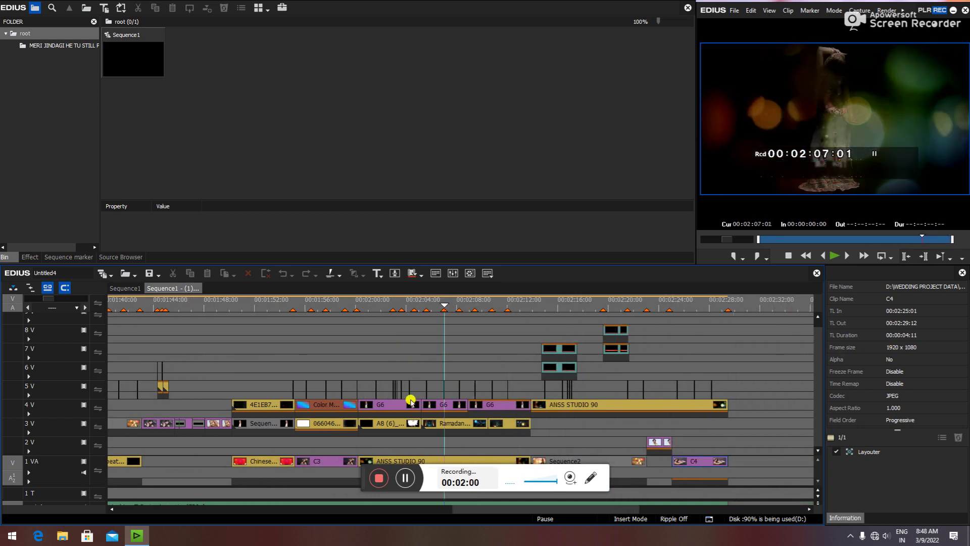
Scrub back from about 00:02:07 to 00:01:12, checking the composited photo scenes.
{"action": "scroll", "coordinate": [526, 513], "scroll_direction": "up", "scroll_amount": 3}
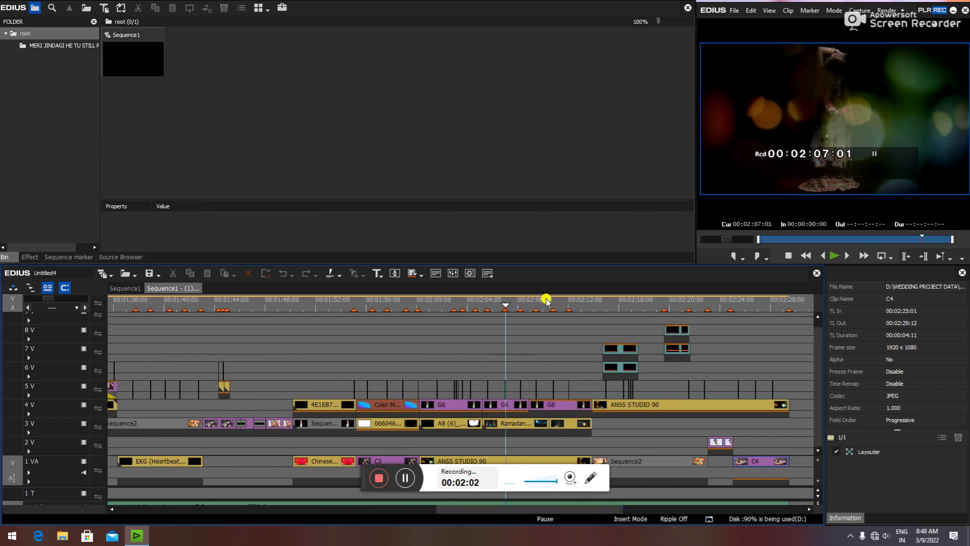
{"action": "left_click_drag", "start_coordinate": [503, 305], "coordinate": [378, 308]}
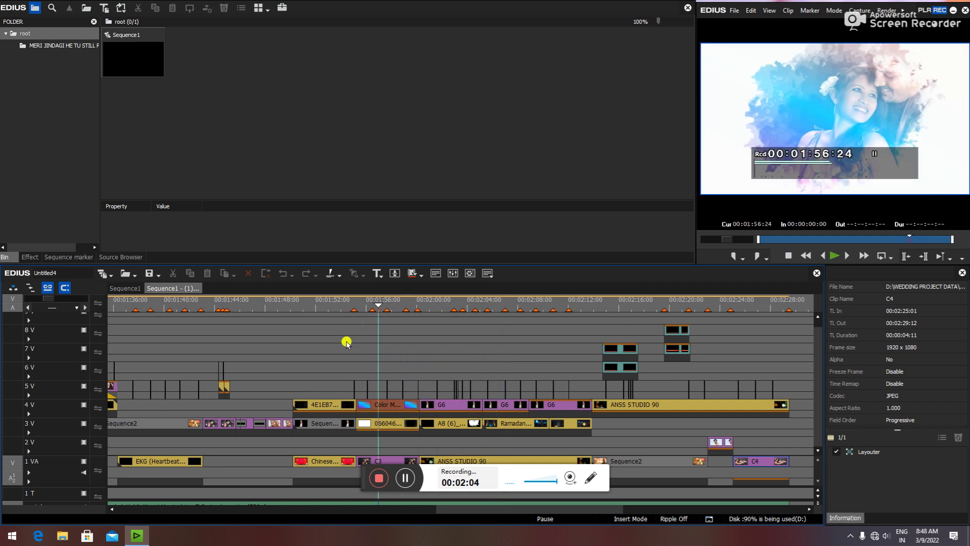
{"action": "left_click_drag", "start_coordinate": [379, 304], "coordinate": [295, 307]}
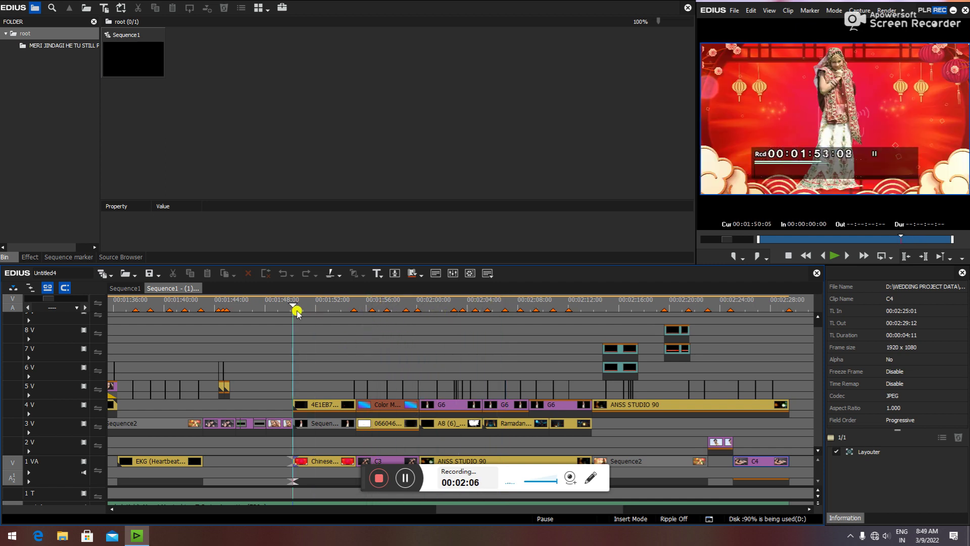
{"action": "left_click_drag", "start_coordinate": [503, 510], "coordinate": [447, 512]}
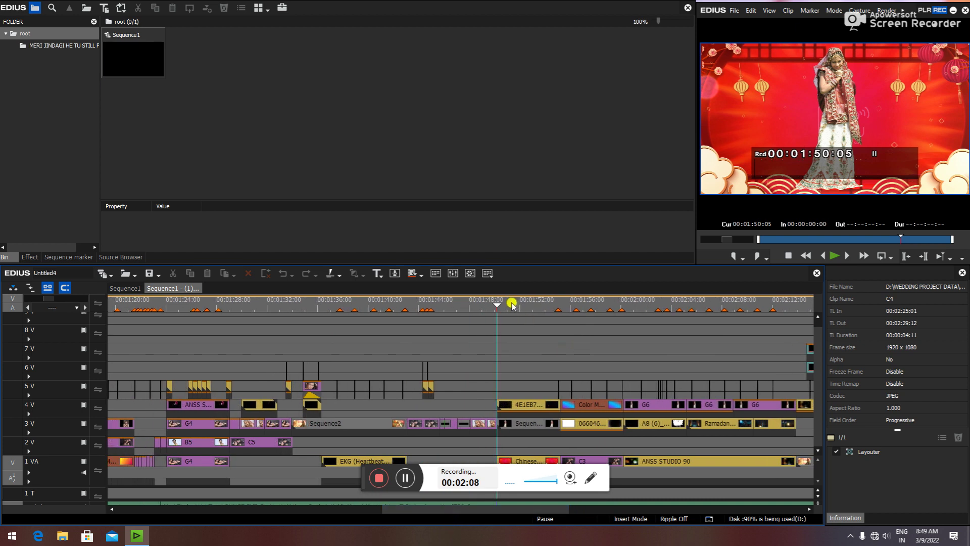
{"action": "left_click_drag", "start_coordinate": [495, 307], "coordinate": [252, 306]}
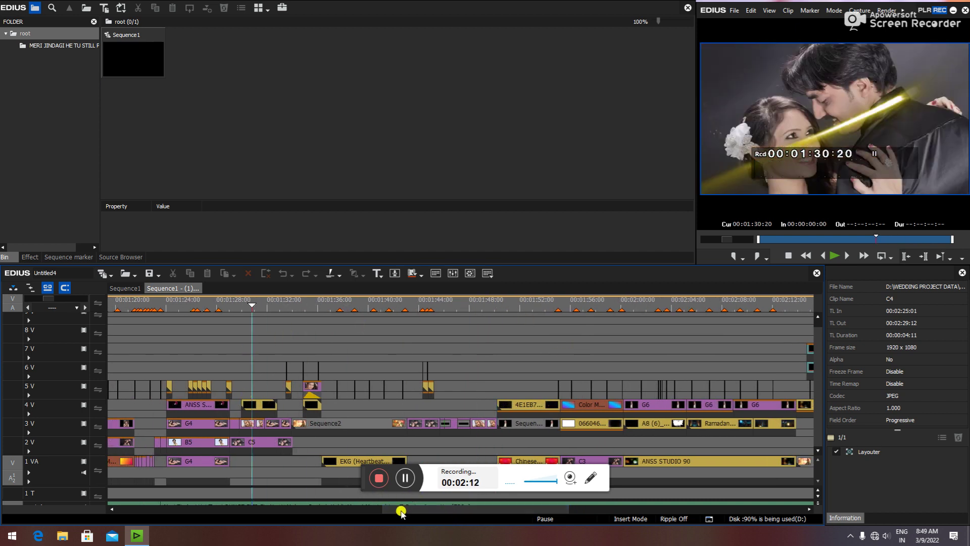
{"action": "left_click_drag", "start_coordinate": [400, 511], "coordinate": [374, 515]}
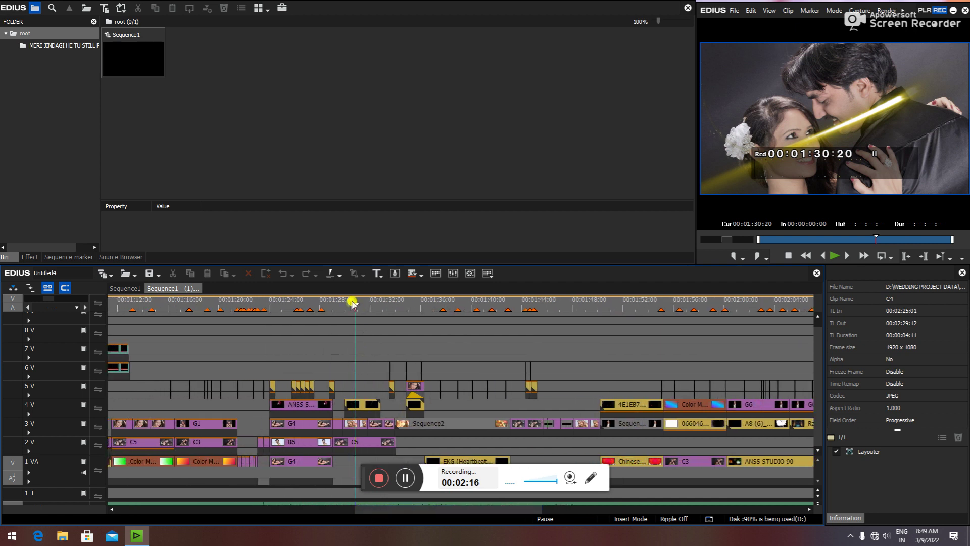
{"action": "left_click", "coordinate": [291, 308]}
{"action": "left_click_drag", "start_coordinate": [369, 514], "coordinate": [330, 514]}
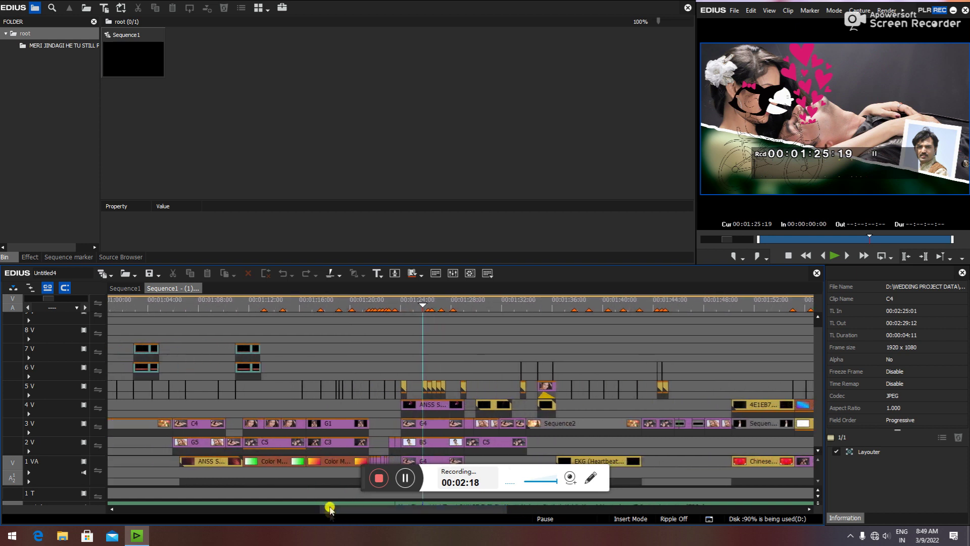
{"action": "left_click", "coordinate": [261, 303]}
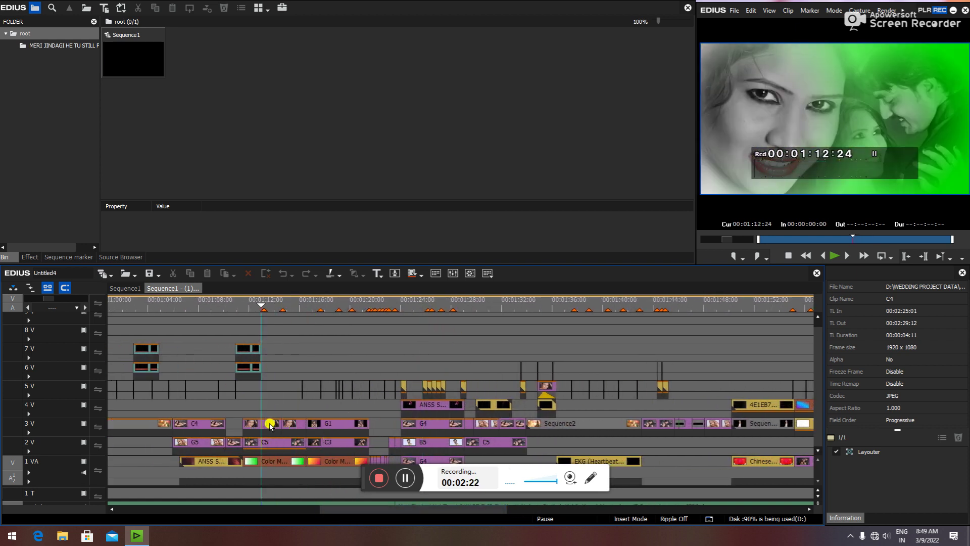
Continue reviewing the sequence backwards from about 00:01:12 to 00:00:21, examining the title and photo scenes.
{"action": "left_click_drag", "start_coordinate": [335, 511], "coordinate": [307, 512]}
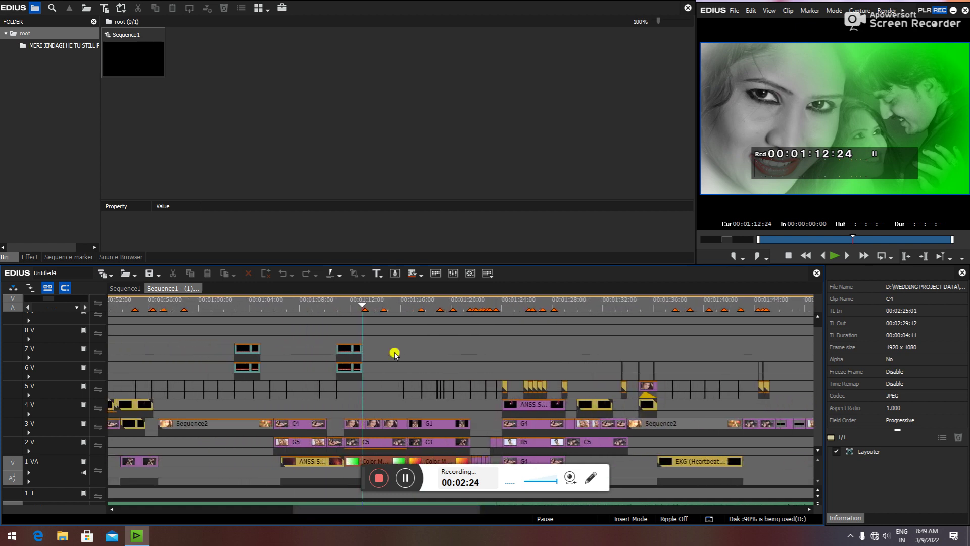
{"action": "left_click_drag", "start_coordinate": [361, 319], "coordinate": [198, 396]}
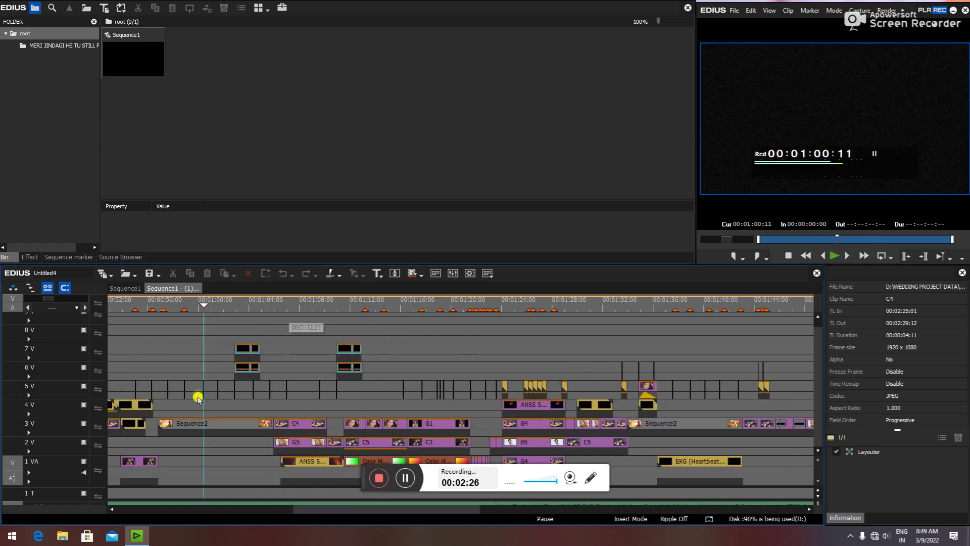
{"action": "left_click_drag", "start_coordinate": [331, 511], "coordinate": [286, 515]}
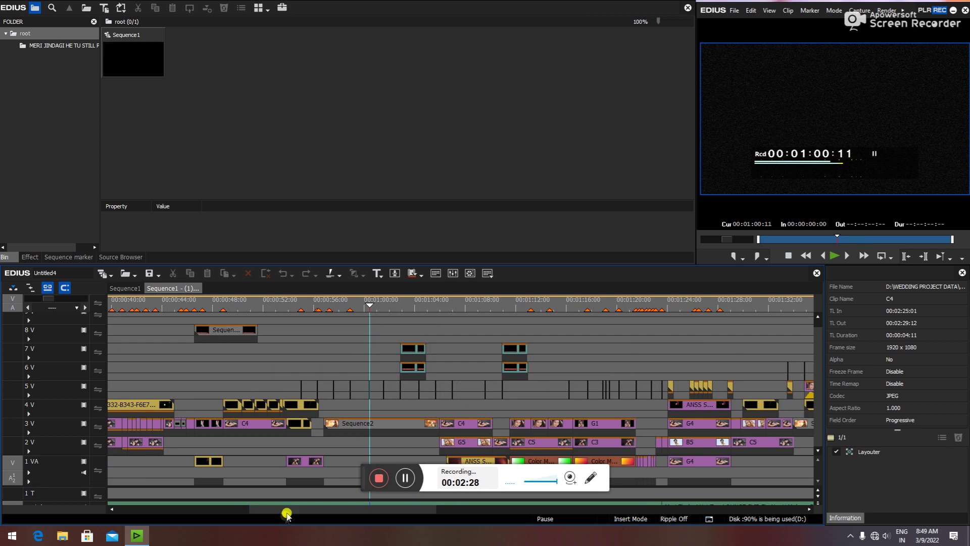
{"action": "left_click_drag", "start_coordinate": [367, 300], "coordinate": [241, 303]}
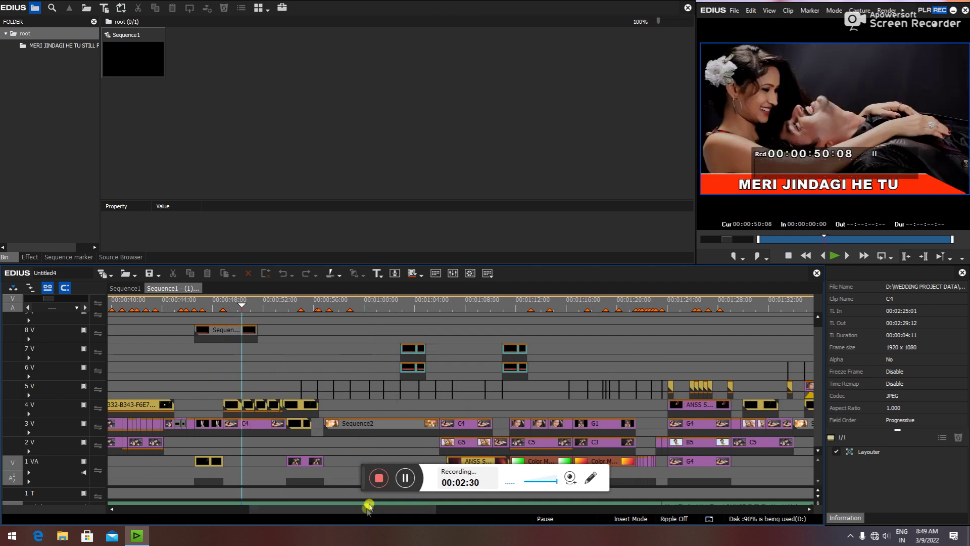
{"action": "left_click_drag", "start_coordinate": [329, 511], "coordinate": [305, 511]}
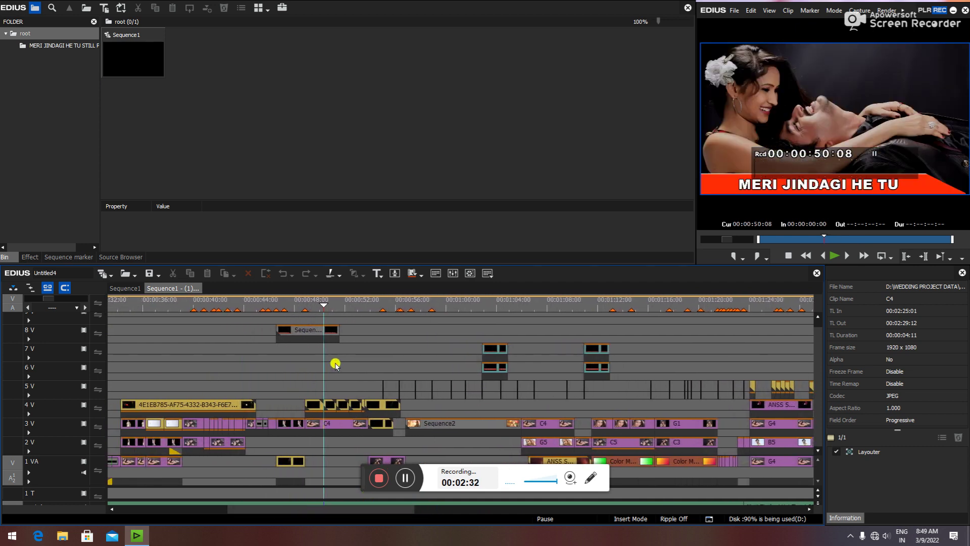
{"action": "left_click_drag", "start_coordinate": [324, 305], "coordinate": [245, 306]}
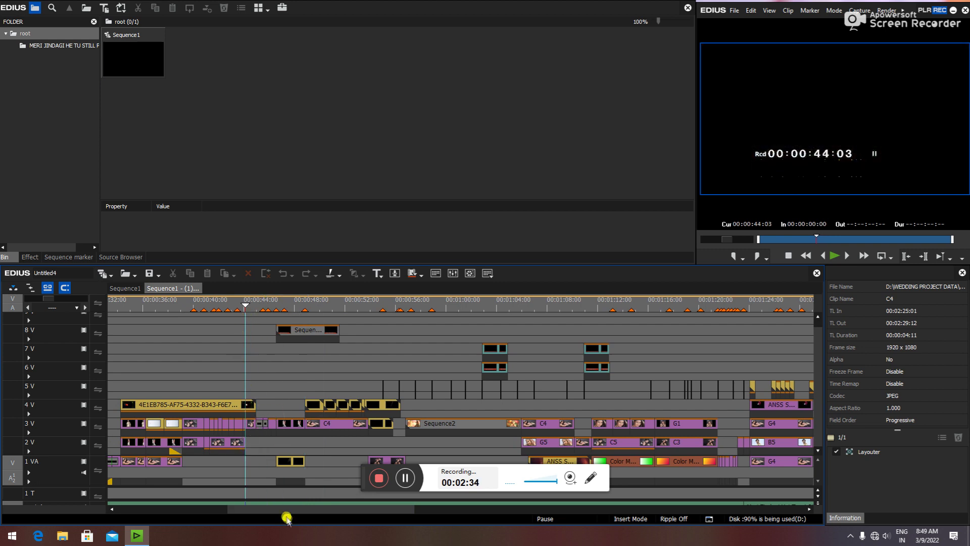
{"action": "left_click_drag", "start_coordinate": [276, 510], "coordinate": [231, 510]}
{"action": "left_click_drag", "start_coordinate": [400, 301], "coordinate": [99, 409]}
{"action": "left_click_drag", "start_coordinate": [126, 315], "coordinate": [138, 303]}
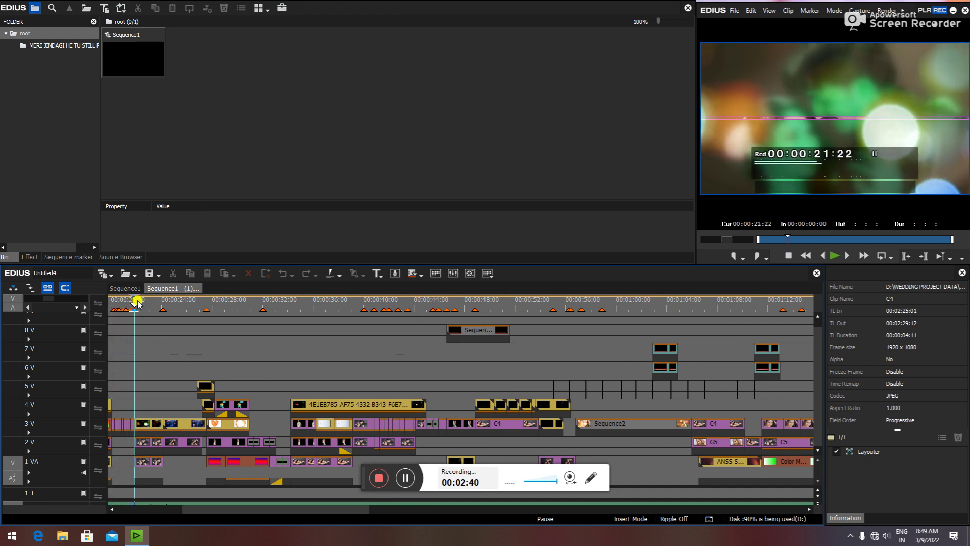
Select the C5 photo clip on track 2 V near 00:00:22 and preview the frames around 28 and 25 seconds.
{"action": "left_click", "coordinate": [149, 442]}
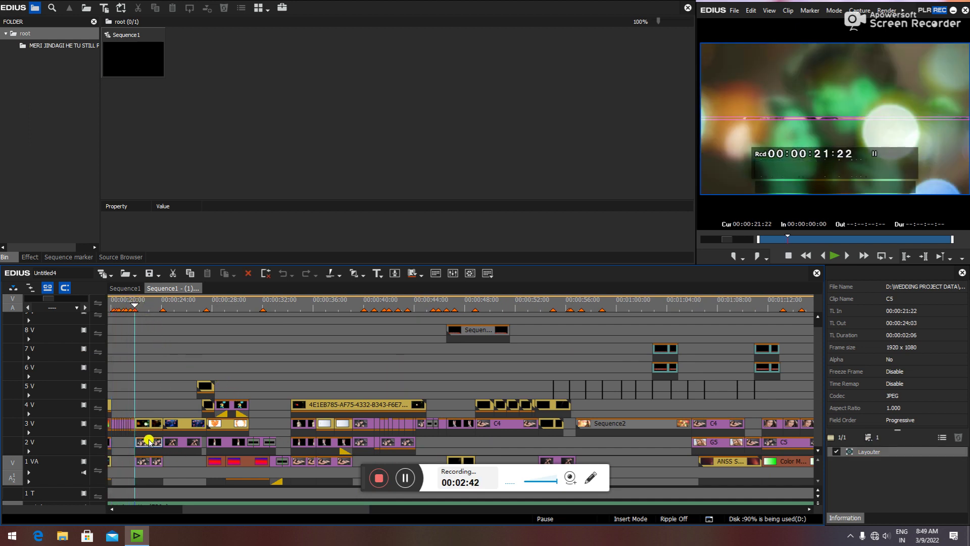
{"action": "left_click_drag", "start_coordinate": [136, 300], "coordinate": [214, 321]}
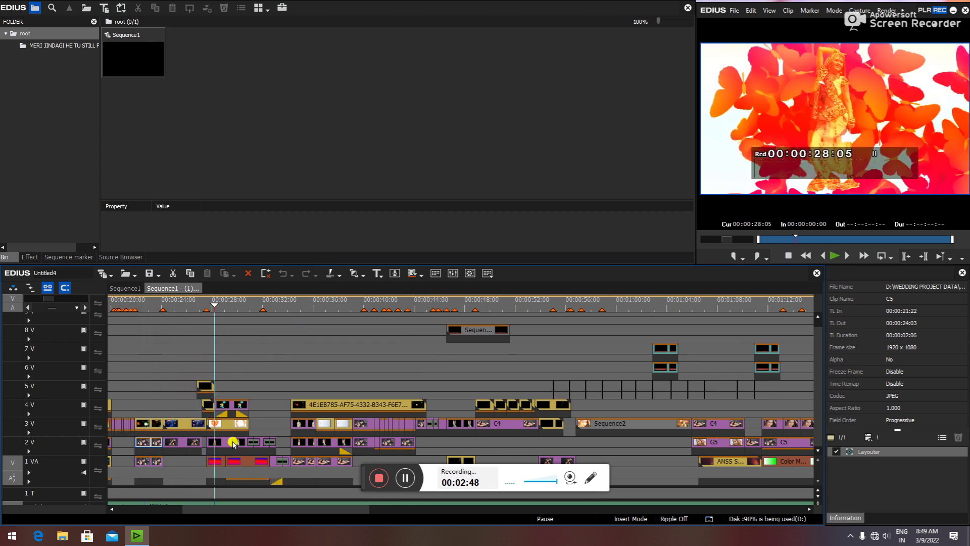
{"action": "left_click_drag", "start_coordinate": [215, 302], "coordinate": [177, 305]}
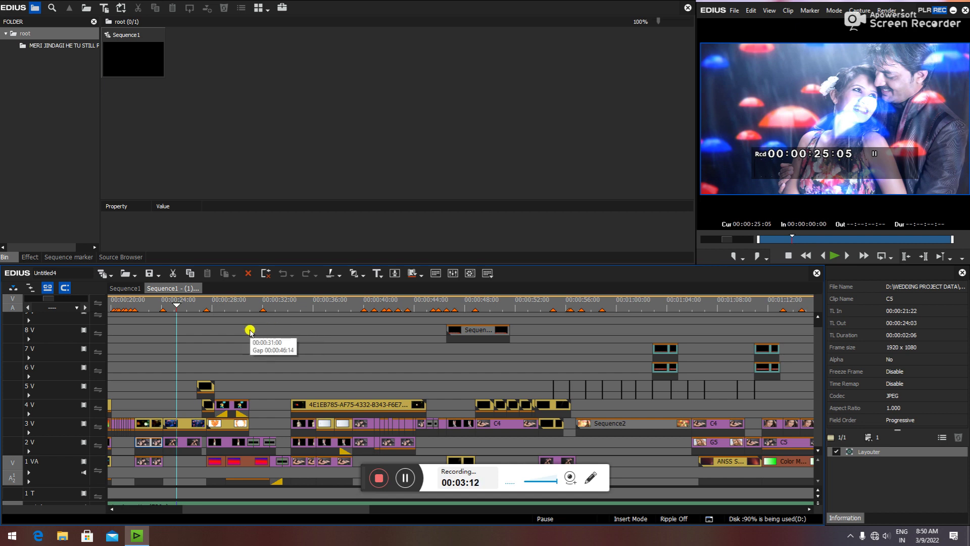
Preview the photo scenes around 00:00:34, then return to the C5 clip on track 2 V near 00:00:22.
{"action": "left_click_drag", "start_coordinate": [177, 304], "coordinate": [292, 310]}
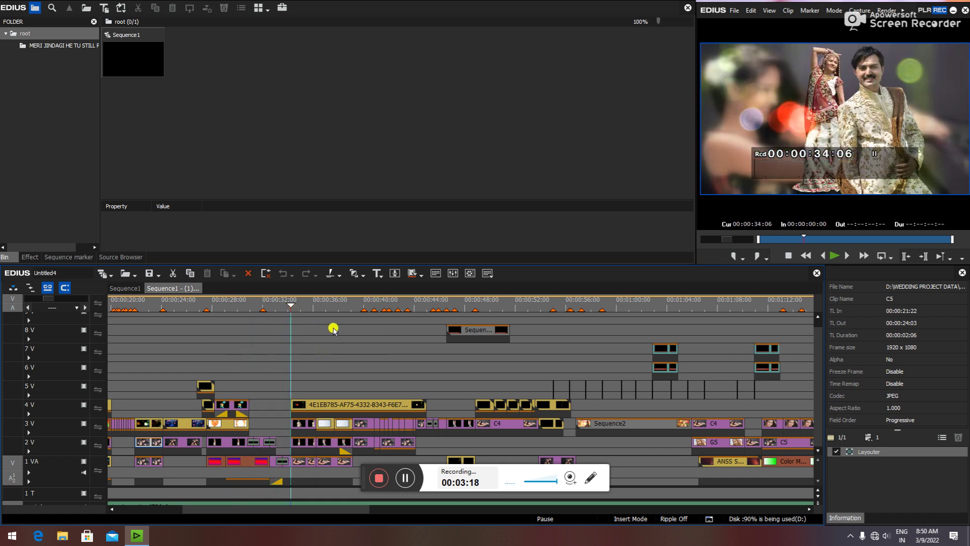
{"action": "left_click", "coordinate": [299, 303]}
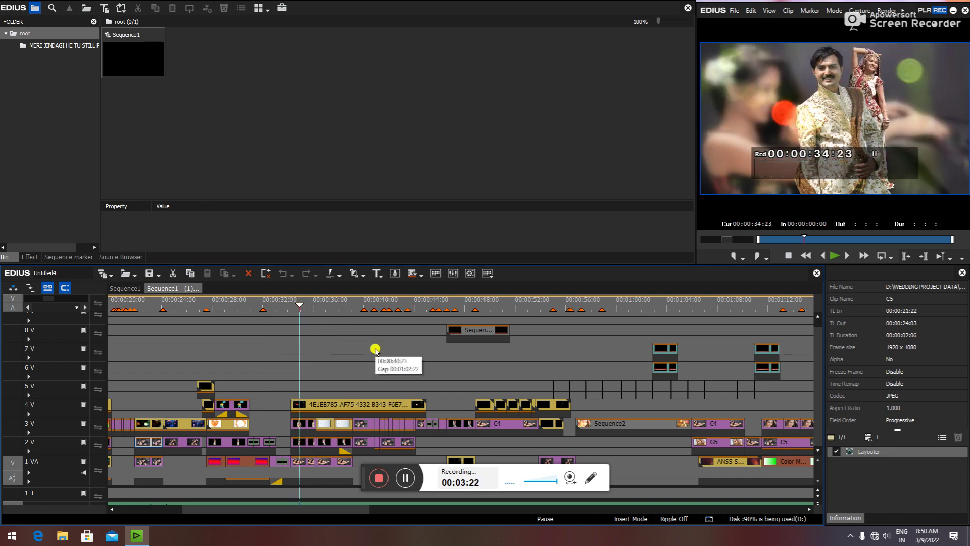
{"action": "left_click", "coordinate": [184, 331]}
{"action": "left_click", "coordinate": [150, 342]}
{"action": "left_click_drag", "start_coordinate": [247, 513], "coordinate": [223, 513]}
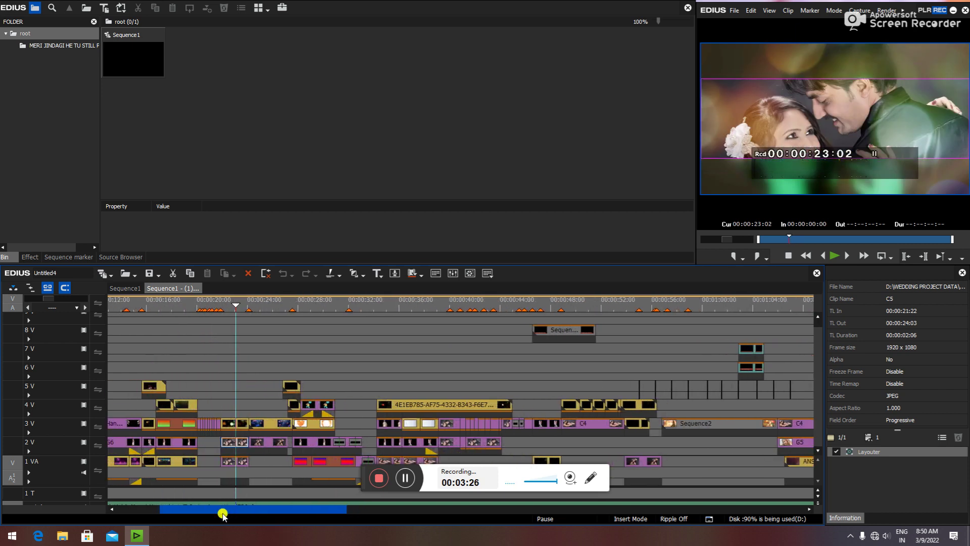
{"action": "left_click", "coordinate": [231, 307]}
{"action": "left_click", "coordinate": [235, 438]}
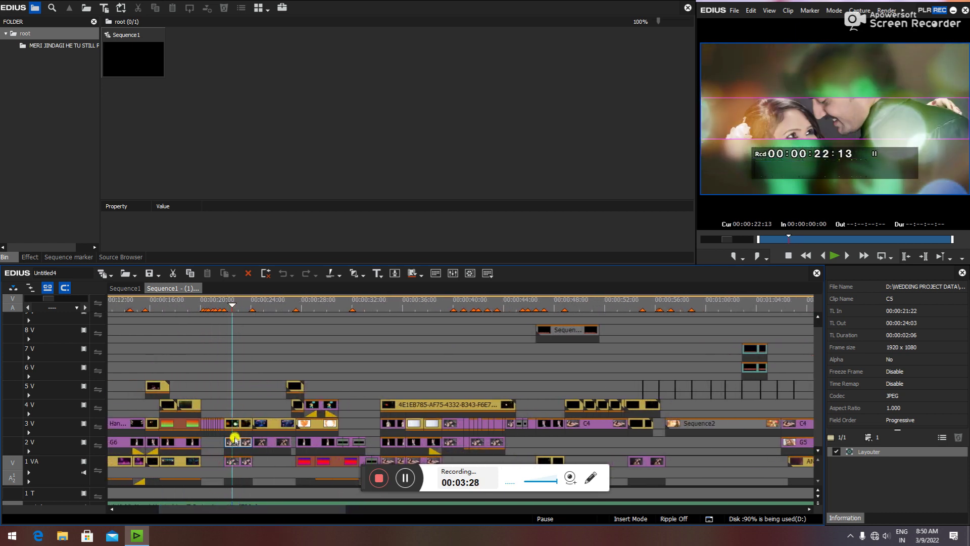
Import the photo DSC_1097.JPG from the DSSS folder on the Desktop into the root bin.
{"action": "double_click", "coordinate": [434, 75]}
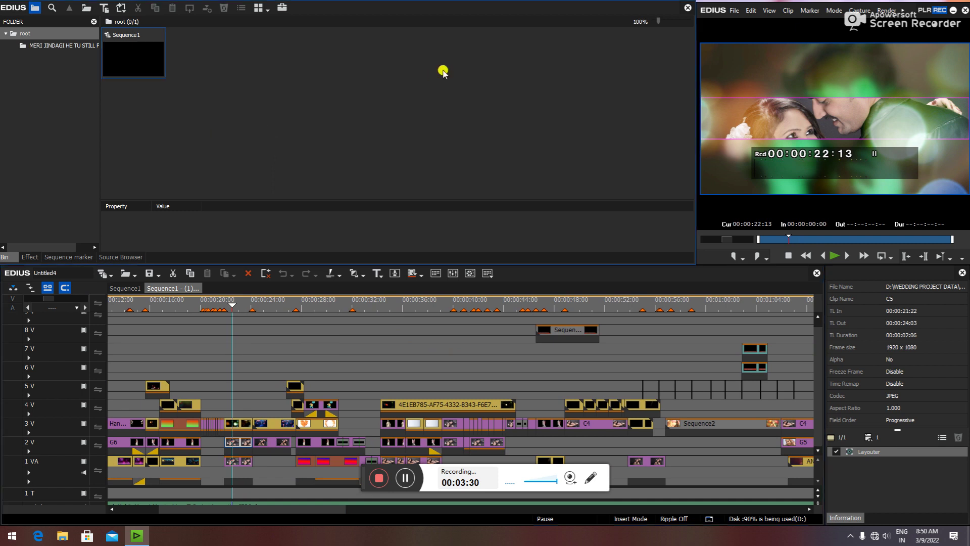
{"action": "left_click", "coordinate": [429, 183]}
{"action": "scroll", "coordinate": [566, 235], "scroll_direction": "down", "scroll_amount": 5}
{"action": "scroll", "coordinate": [509, 245], "scroll_direction": "up", "scroll_amount": 1}
{"action": "scroll", "coordinate": [509, 245], "scroll_direction": "up", "scroll_amount": 1}
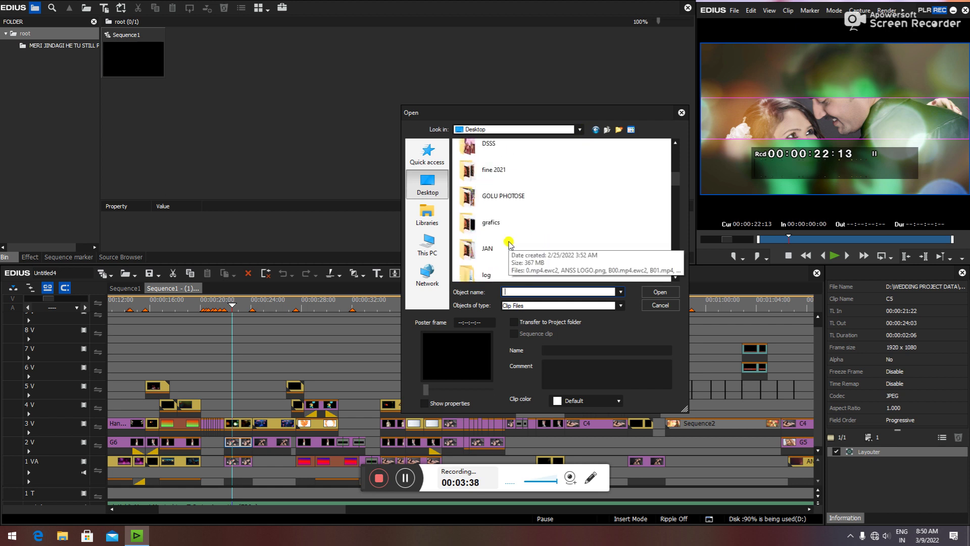
{"action": "double_click", "coordinate": [496, 146]}
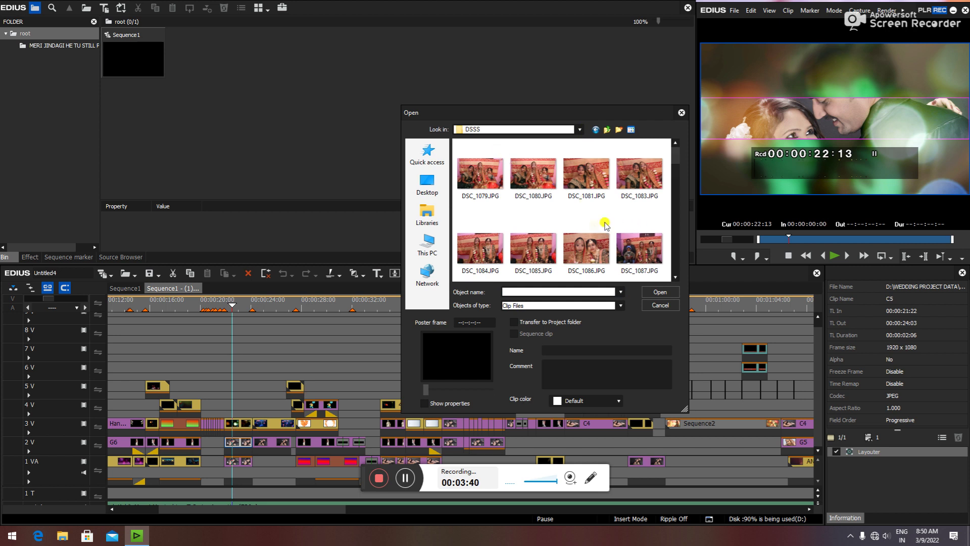
{"action": "scroll", "coordinate": [617, 222], "scroll_direction": "down", "scroll_amount": 2}
{"action": "left_click", "coordinate": [490, 173]}
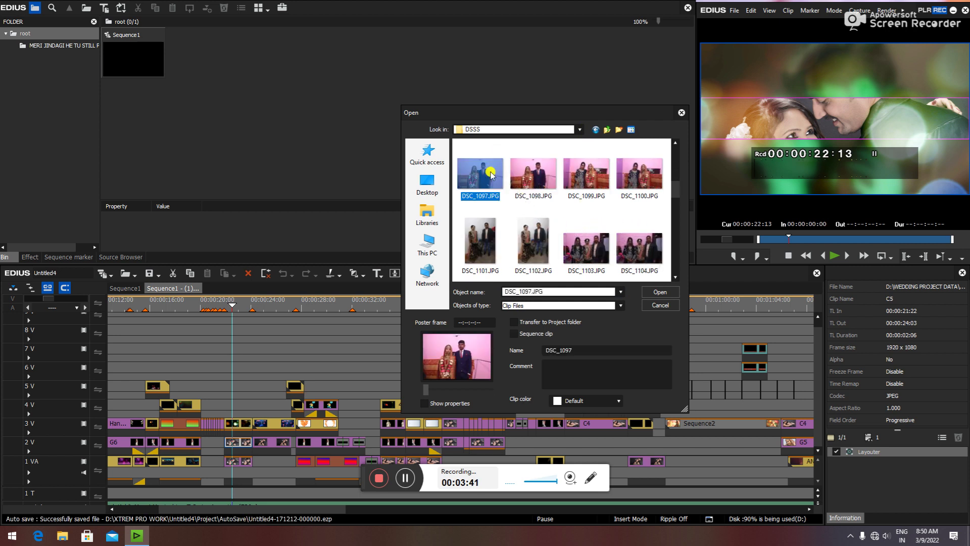
{"action": "left_click", "coordinate": [671, 291]}
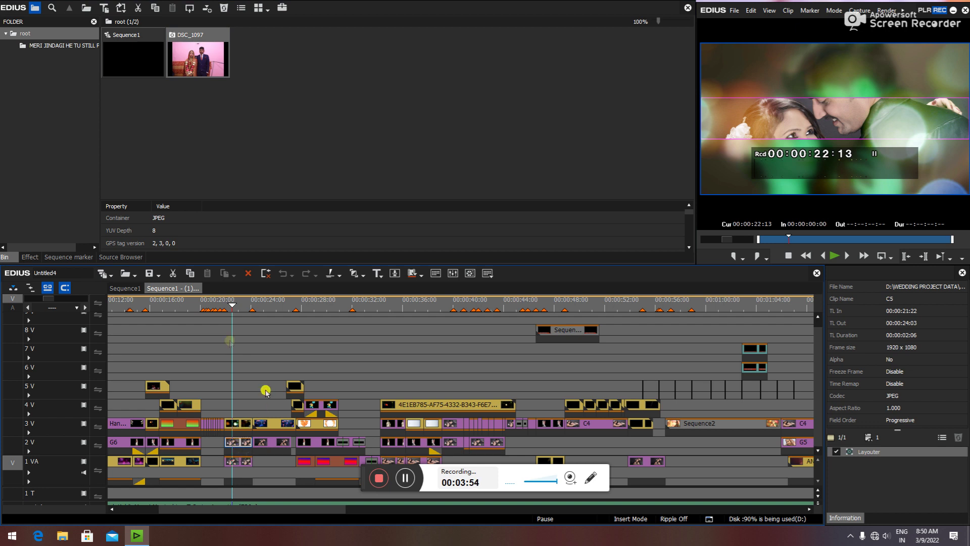
Scrub the sequence forward from about 00:00:25 to 00:01:06, examining the photo scenes and the Sequence2 section.
{"action": "left_click", "coordinate": [263, 302]}
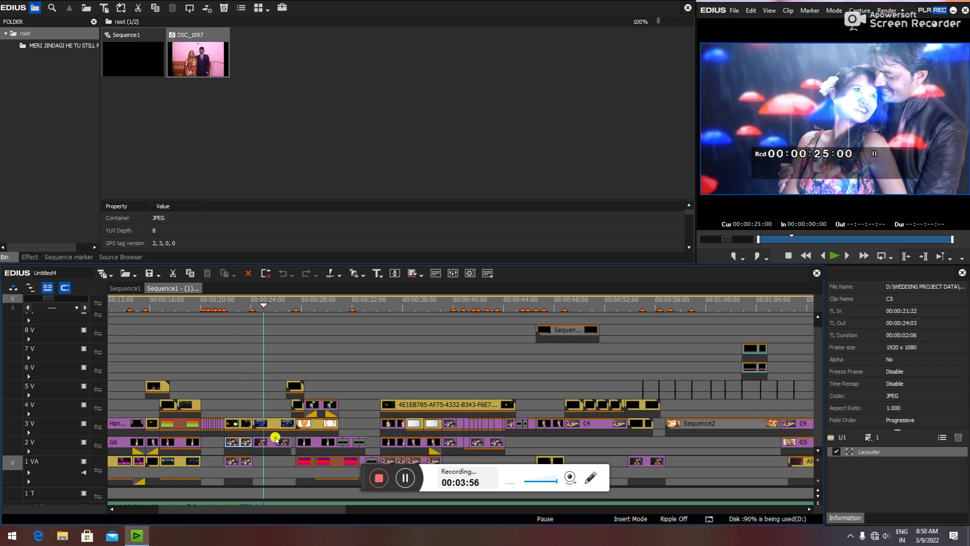
{"action": "left_click_drag", "start_coordinate": [268, 307], "coordinate": [497, 307]}
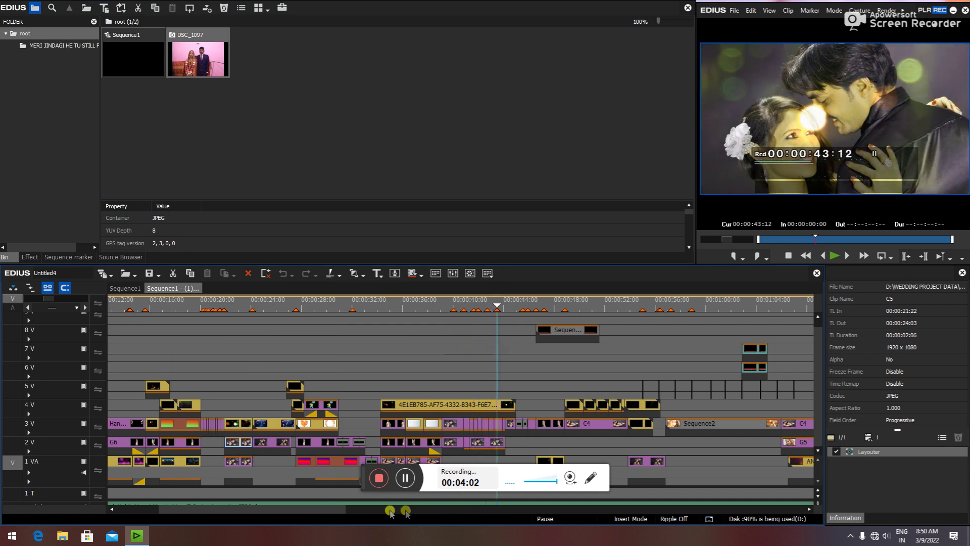
{"action": "left_click_drag", "start_coordinate": [320, 510], "coordinate": [350, 524]}
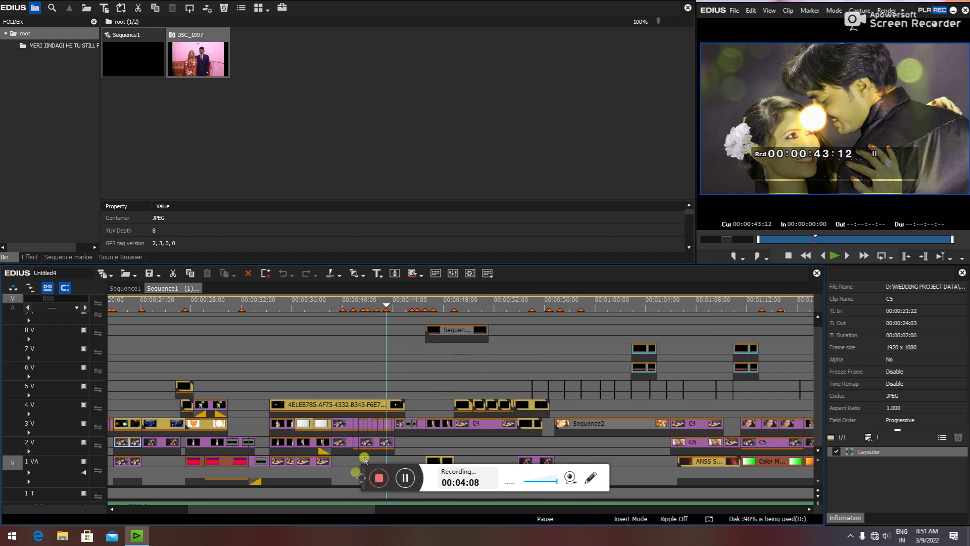
{"action": "mouse_move", "coordinate": [349, 513]}
{"action": "left_mouse_down"}
{"action": "mouse_move", "coordinate": [378, 515]}
{"action": "mouse_move", "coordinate": [357, 508]}
{"action": "left_mouse_up"}
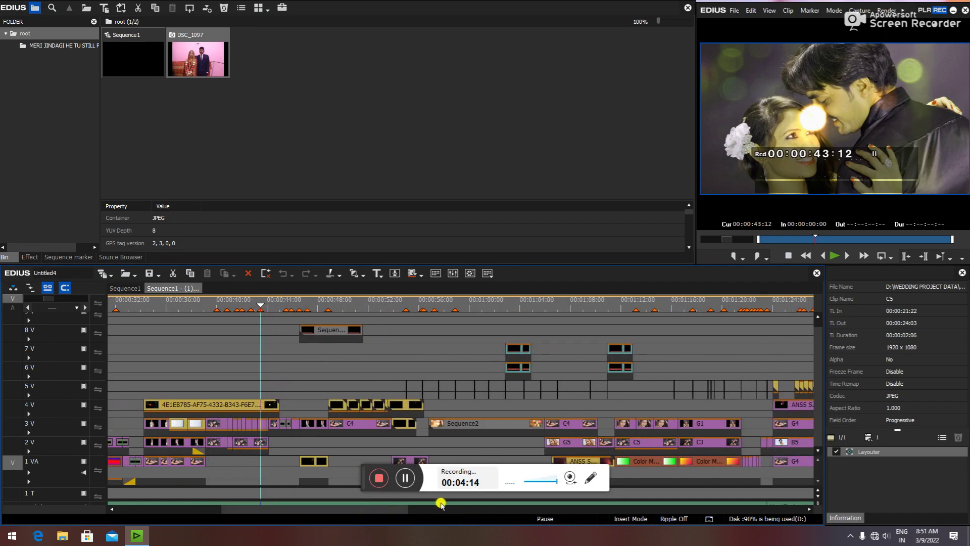
{"action": "left_click_drag", "start_coordinate": [261, 299], "coordinate": [428, 303]}
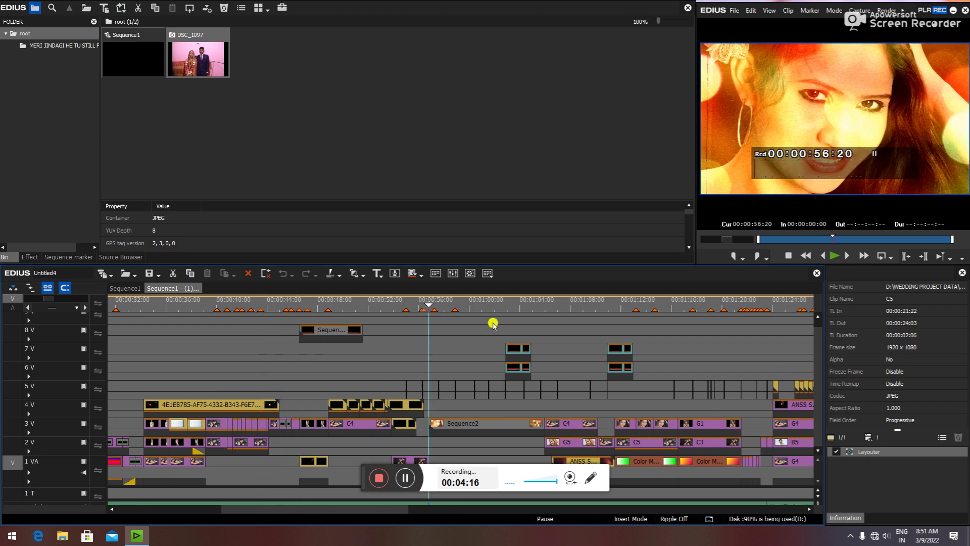
{"action": "left_click", "coordinate": [475, 303]}
{"action": "left_click", "coordinate": [496, 306]}
{"action": "left_click", "coordinate": [488, 306]}
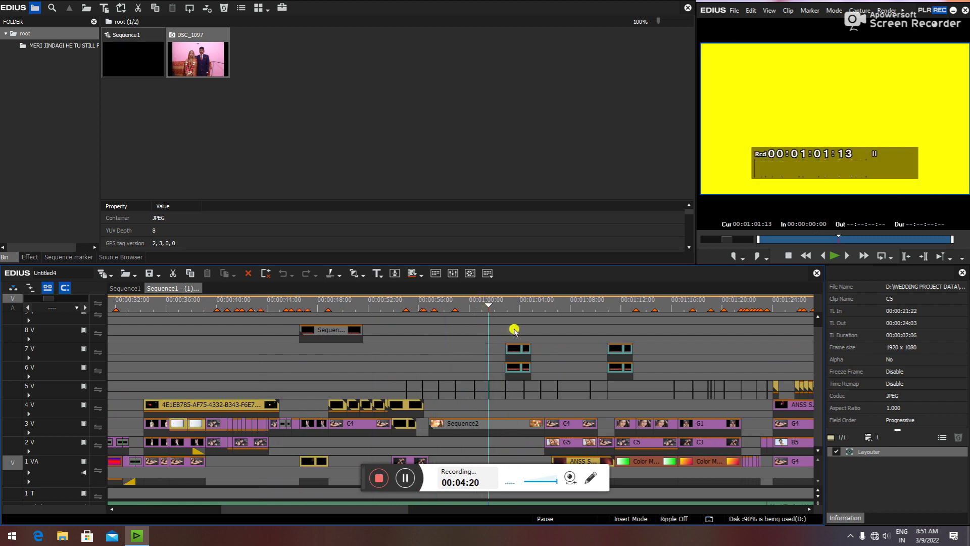
{"action": "left_click_drag", "start_coordinate": [488, 305], "coordinate": [551, 305]}
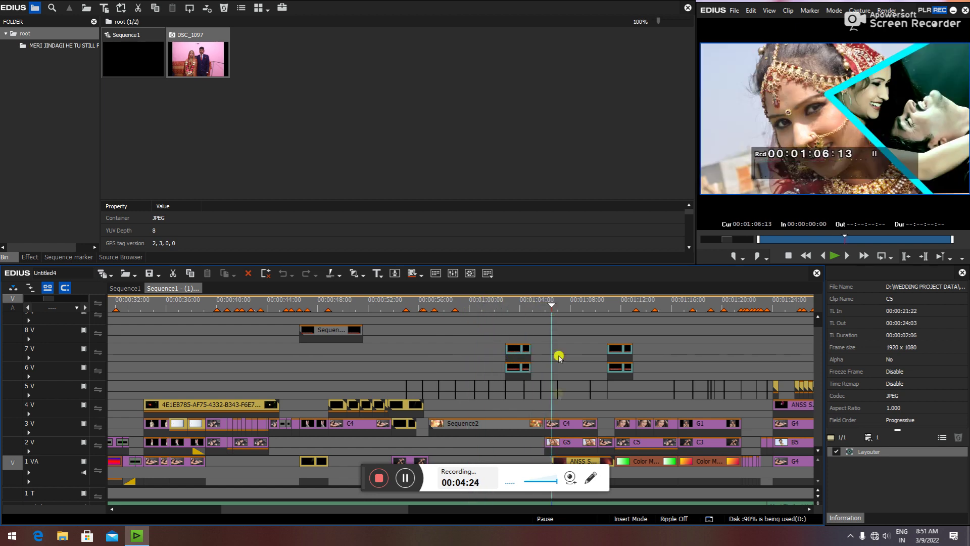
{"action": "left_click_drag", "start_coordinate": [359, 509], "coordinate": [395, 509]}
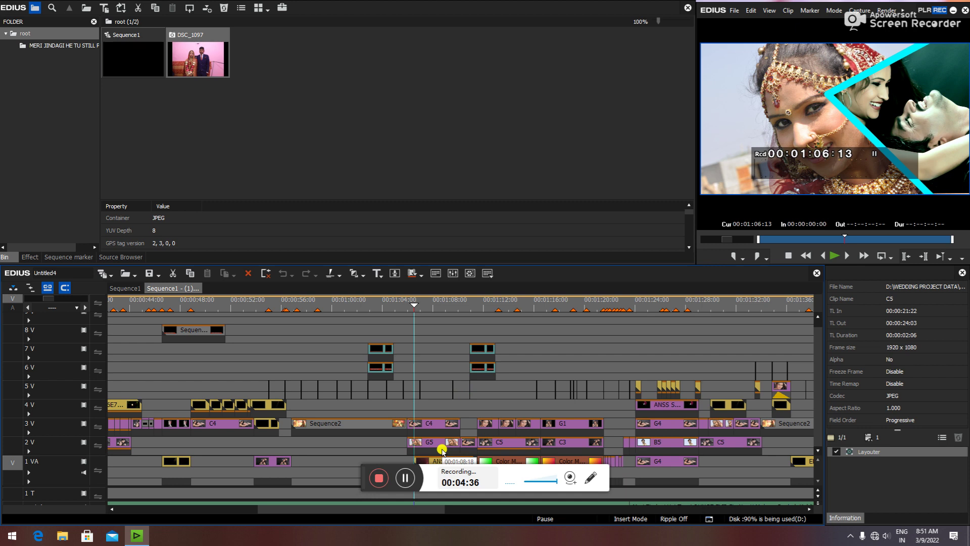
Continue reviewing the sequence forward from about 00:01:06 to 00:01:43, checking the composited photo scenes.
{"action": "left_click_drag", "start_coordinate": [351, 510], "coordinate": [493, 444]}
{"action": "left_click_drag", "start_coordinate": [268, 303], "coordinate": [513, 369]}
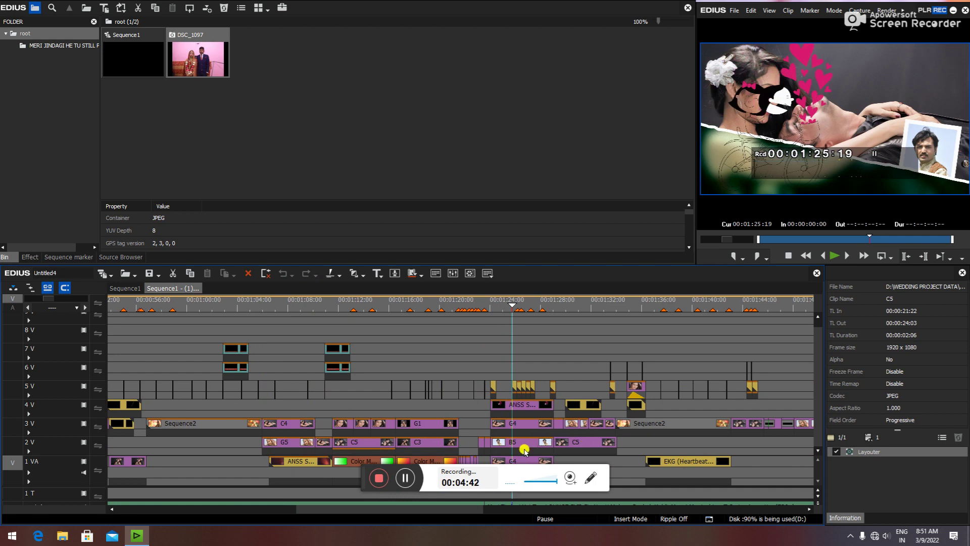
{"action": "left_click_drag", "start_coordinate": [385, 513], "coordinate": [422, 511]}
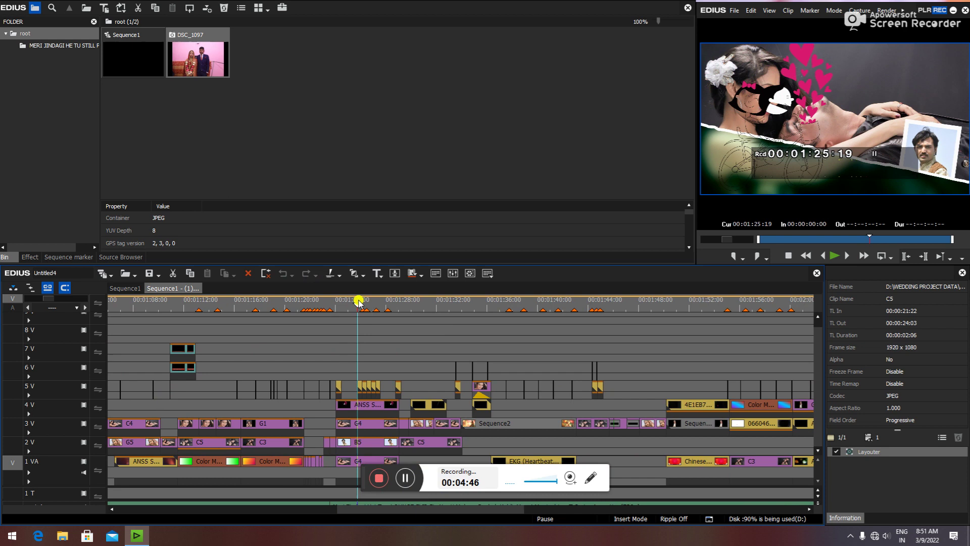
{"action": "left_click_drag", "start_coordinate": [358, 302], "coordinate": [505, 331]}
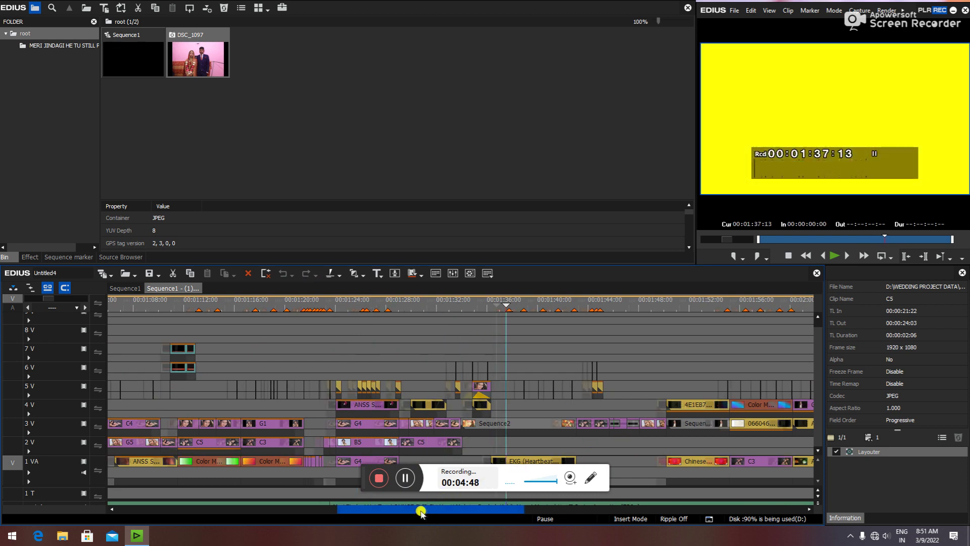
{"action": "left_click_drag", "start_coordinate": [421, 512], "coordinate": [468, 512]}
{"action": "left_click_drag", "start_coordinate": [329, 303], "coordinate": [401, 304]}
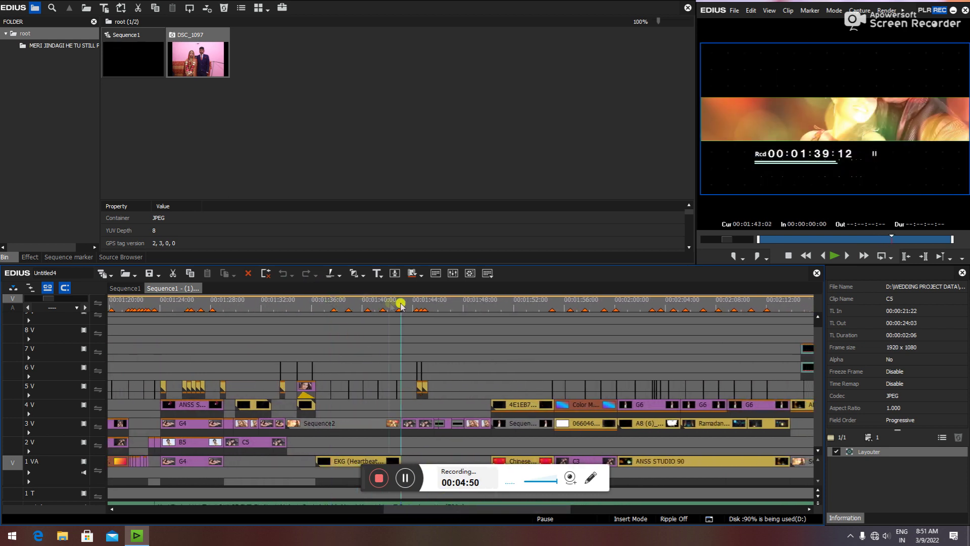
Review the remaining sequence from about 00:01:43 to 00:02:27, examining the layered clips up to the closing photo scene.
{"action": "left_click_drag", "start_coordinate": [411, 511], "coordinate": [440, 512]}
{"action": "left_click_drag", "start_coordinate": [293, 303], "coordinate": [437, 306]}
{"action": "left_click_drag", "start_coordinate": [449, 509], "coordinate": [482, 510]}
{"action": "left_click", "coordinate": [352, 302]}
{"action": "left_click", "coordinate": [406, 303]}
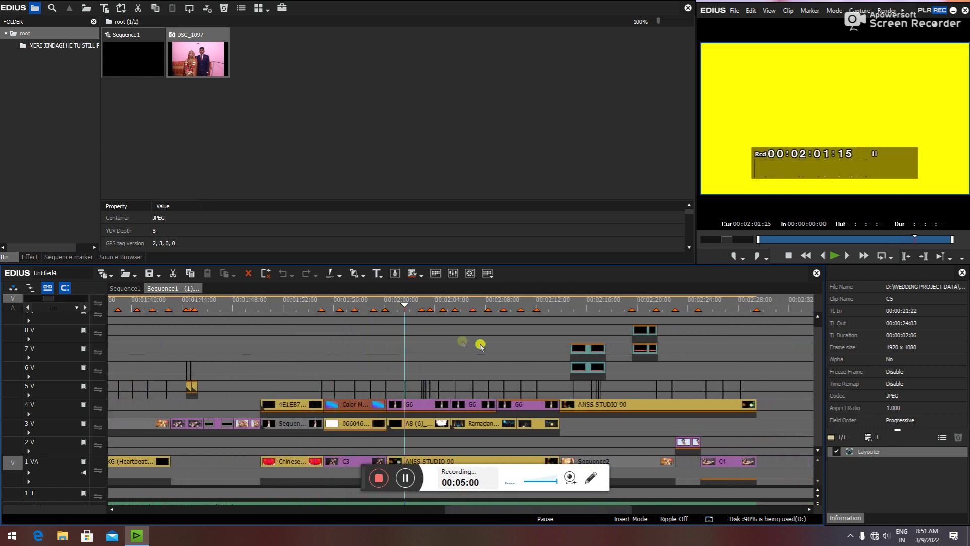
{"action": "left_click_drag", "start_coordinate": [406, 307], "coordinate": [450, 309]}
{"action": "left_click_drag", "start_coordinate": [486, 511], "coordinate": [519, 509]}
{"action": "left_click_drag", "start_coordinate": [344, 302], "coordinate": [568, 303]}
{"action": "left_click_drag", "start_coordinate": [518, 508], "coordinate": [556, 495]}
{"action": "mouse_move", "coordinate": [449, 305]}
{"action": "left_mouse_down"}
{"action": "mouse_move", "coordinate": [503, 304]}
{"action": "mouse_move", "coordinate": [457, 304]}
{"action": "left_mouse_up"}
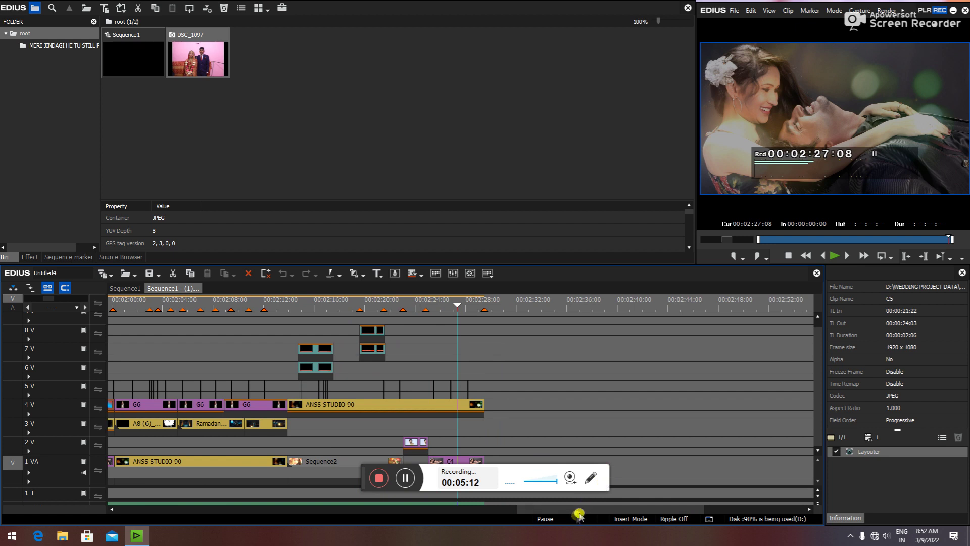
Examine the closing photo scenes between about 00:02:24 and 00:02:27, moving back and forth through their frames.
{"action": "left_click_drag", "start_coordinate": [568, 509], "coordinate": [531, 509]}
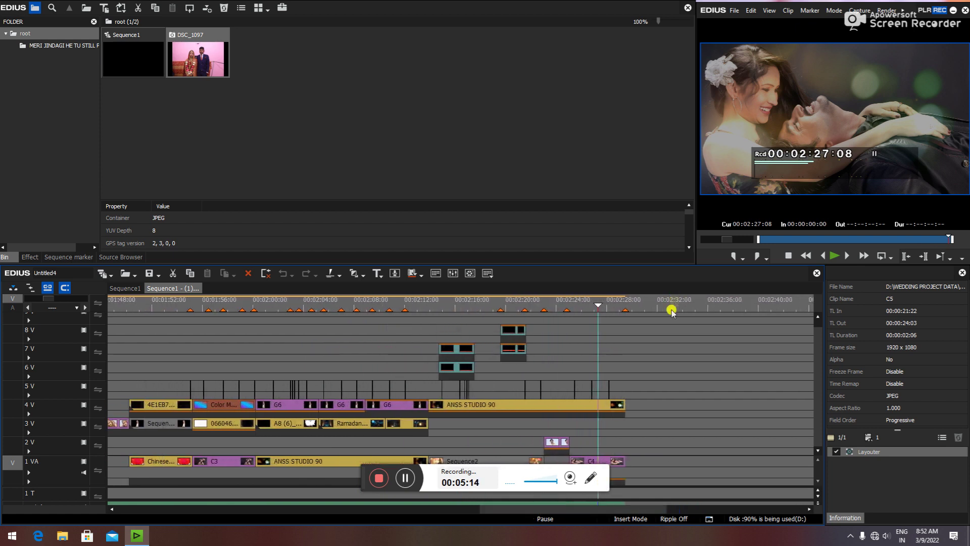
{"action": "left_click_drag", "start_coordinate": [597, 306], "coordinate": [573, 332]}
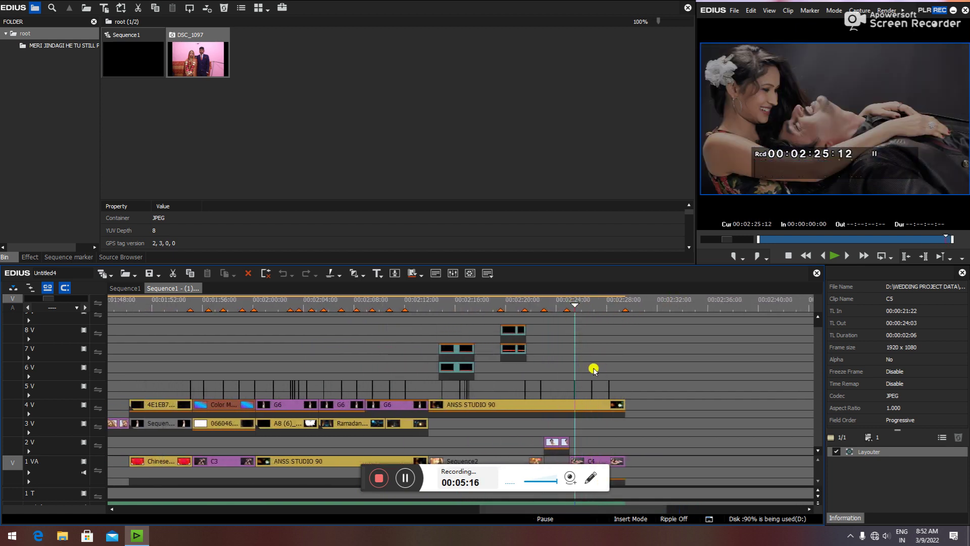
{"action": "mouse_move", "coordinate": [516, 509]}
{"action": "left_mouse_down"}
{"action": "mouse_move", "coordinate": [487, 511]}
{"action": "mouse_move", "coordinate": [518, 511]}
{"action": "left_mouse_up"}
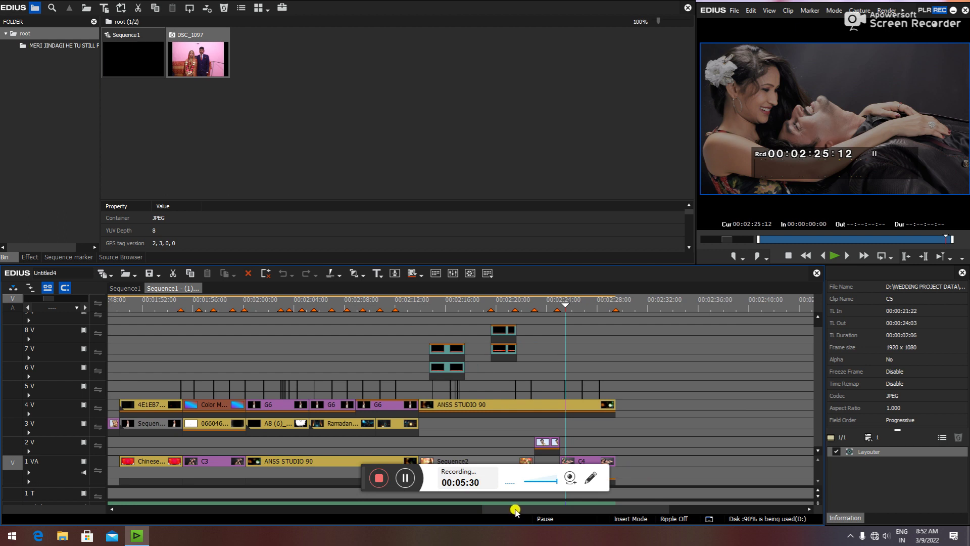
{"action": "left_click_drag", "start_coordinate": [516, 510], "coordinate": [511, 520]}
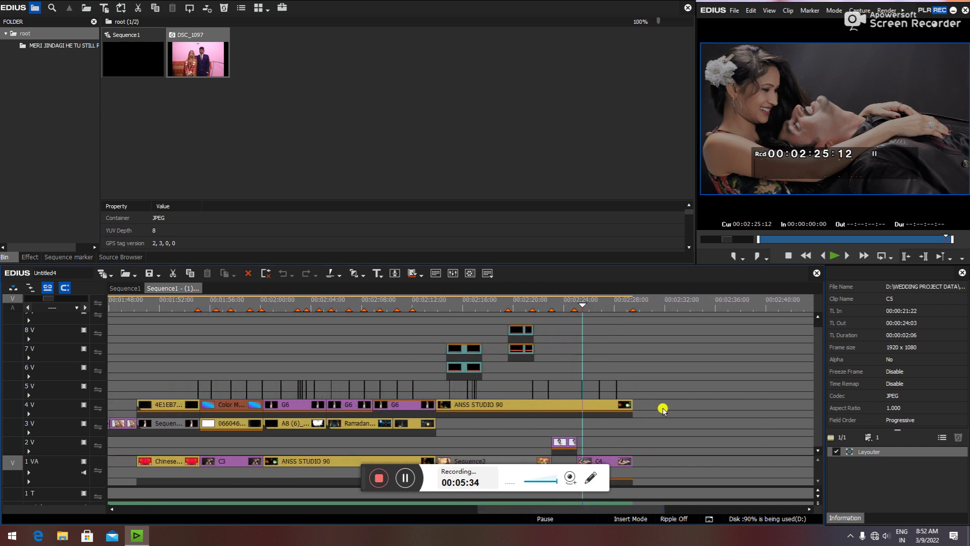
{"action": "left_click_drag", "start_coordinate": [585, 308], "coordinate": [603, 318]}
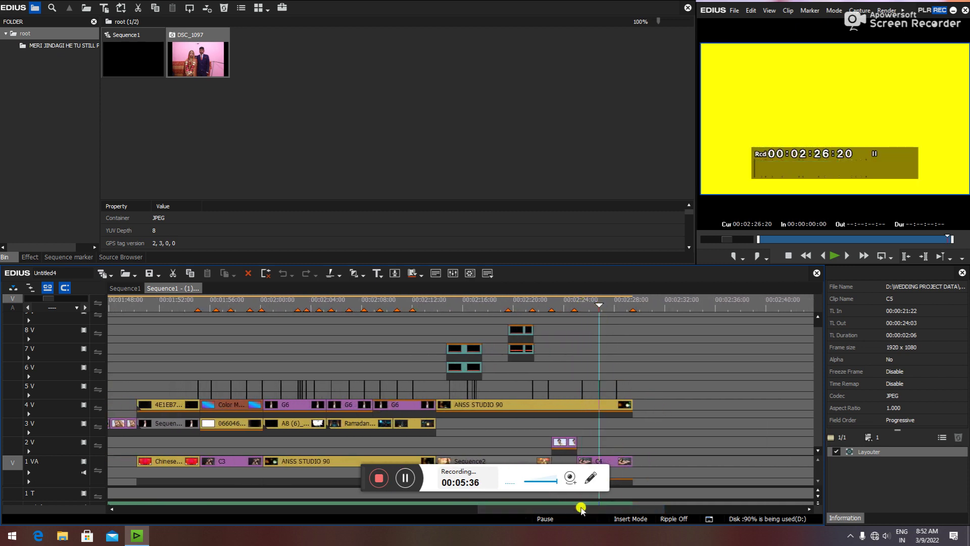
{"action": "left_click_drag", "start_coordinate": [552, 512], "coordinate": [560, 491]}
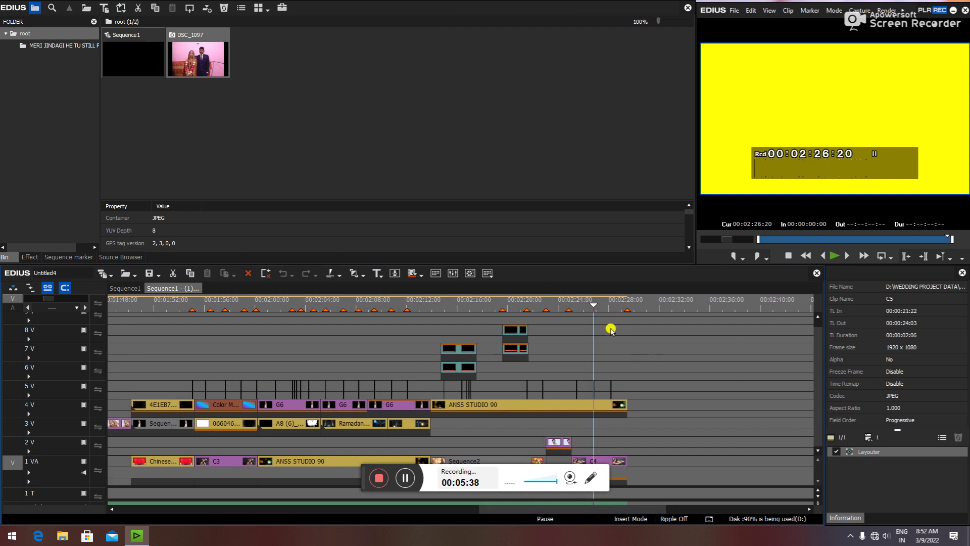
{"action": "left_click", "coordinate": [569, 304]}
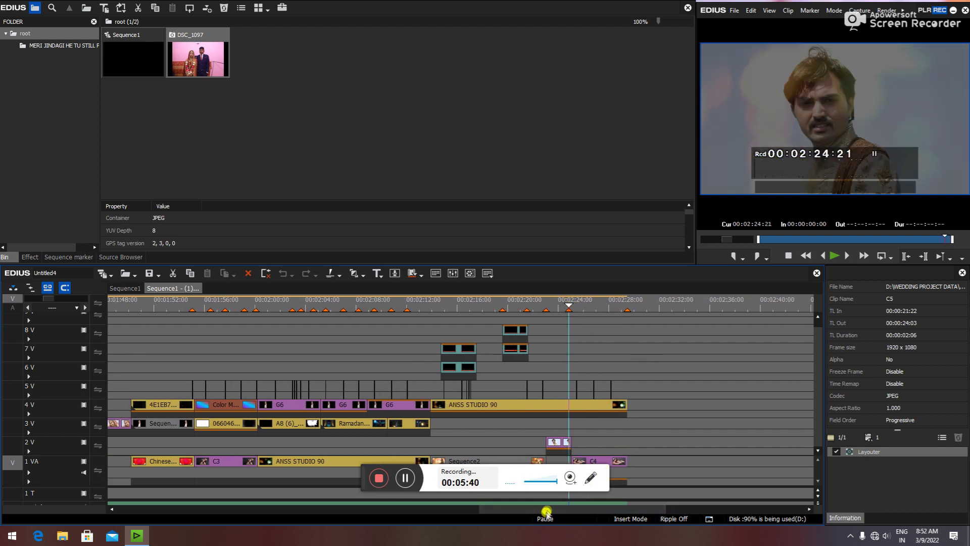
{"action": "mouse_move", "coordinate": [539, 510]}
{"action": "left_mouse_down"}
{"action": "mouse_move", "coordinate": [569, 511]}
{"action": "mouse_move", "coordinate": [548, 511]}
{"action": "left_mouse_up"}
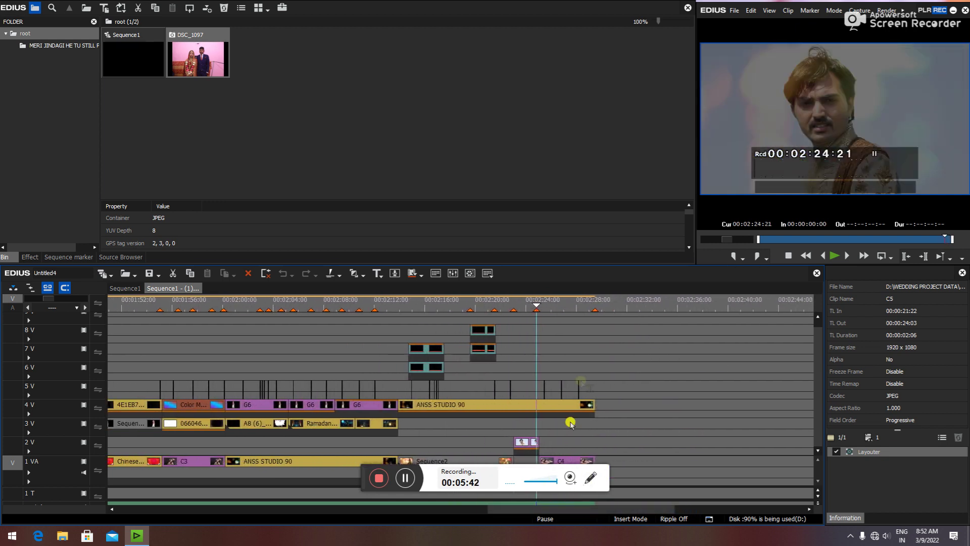
{"action": "left_click_drag", "start_coordinate": [537, 303], "coordinate": [562, 303]}
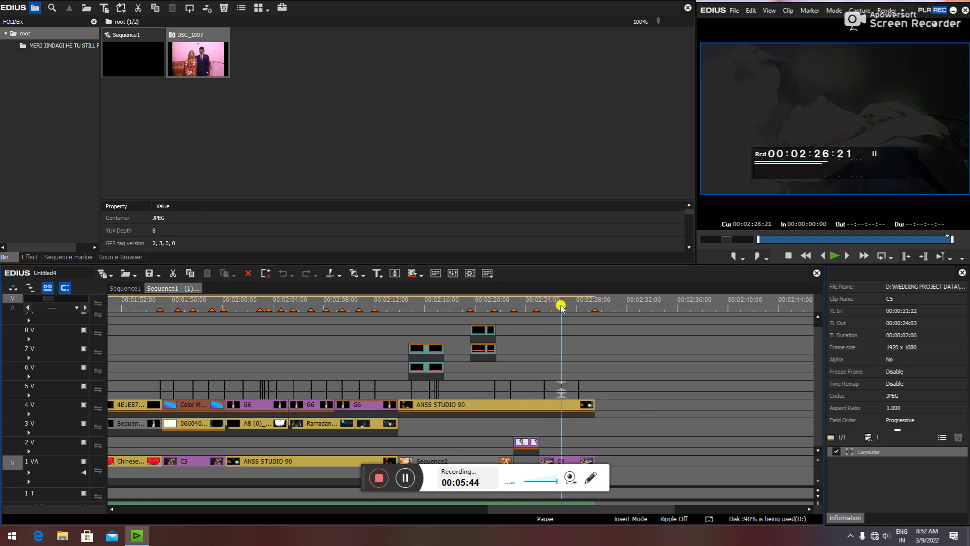
{"action": "left_click_drag", "start_coordinate": [538, 510], "coordinate": [525, 510]}
{"action": "left_click", "coordinate": [574, 304]}
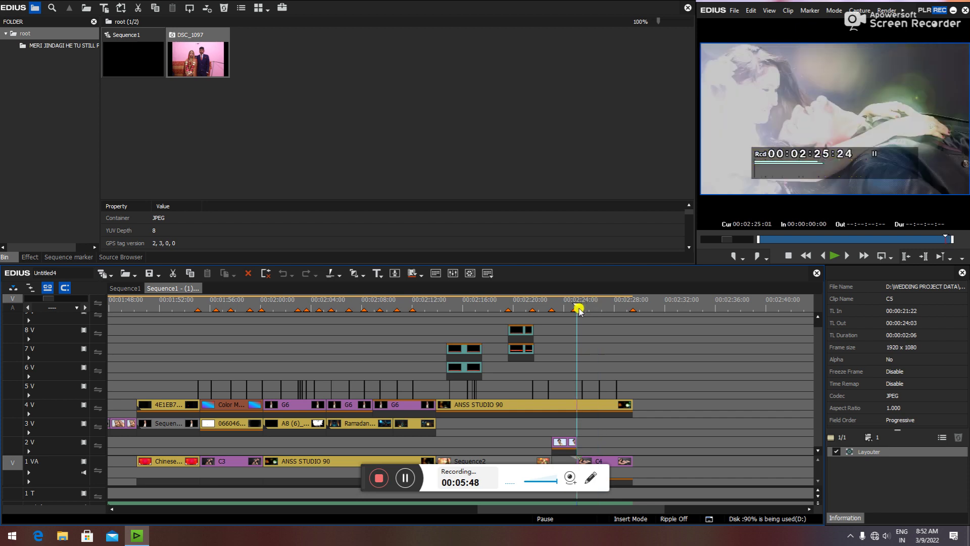
Scrub back to about 00:02:06 and forward again to 00:02:23 to recheck the final scenes.
{"action": "left_click_drag", "start_coordinate": [598, 313], "coordinate": [342, 364]}
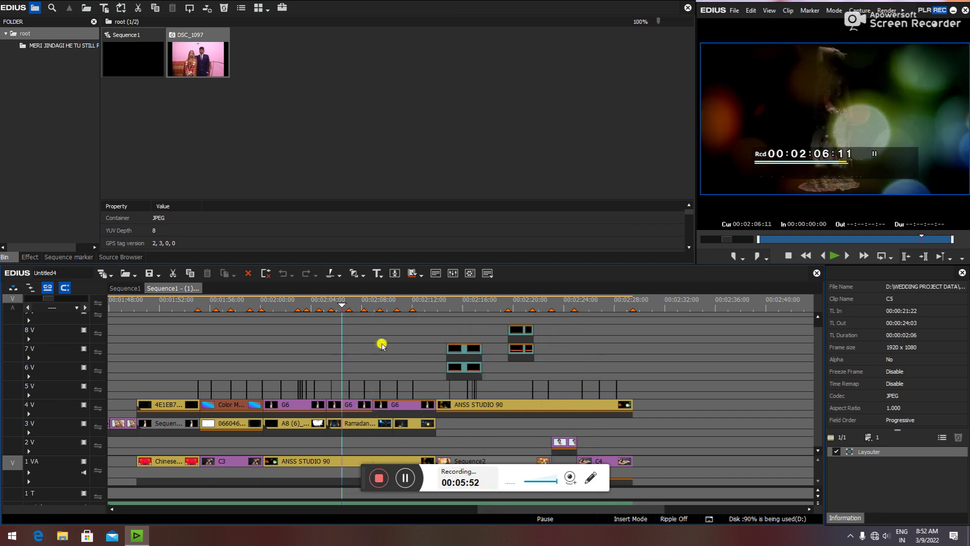
{"action": "left_click", "coordinate": [409, 319]}
{"action": "left_click_drag", "start_coordinate": [409, 319], "coordinate": [564, 342]}
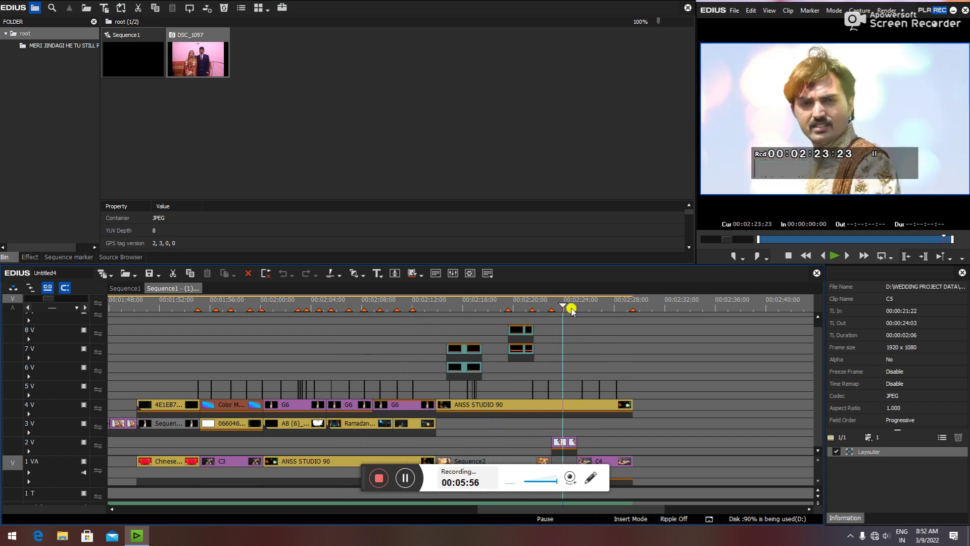
Review the closing couple photo scene from about 00:02:23 to 00:02:27, checking how its frames change.
{"action": "left_click_drag", "start_coordinate": [564, 303], "coordinate": [583, 307]}
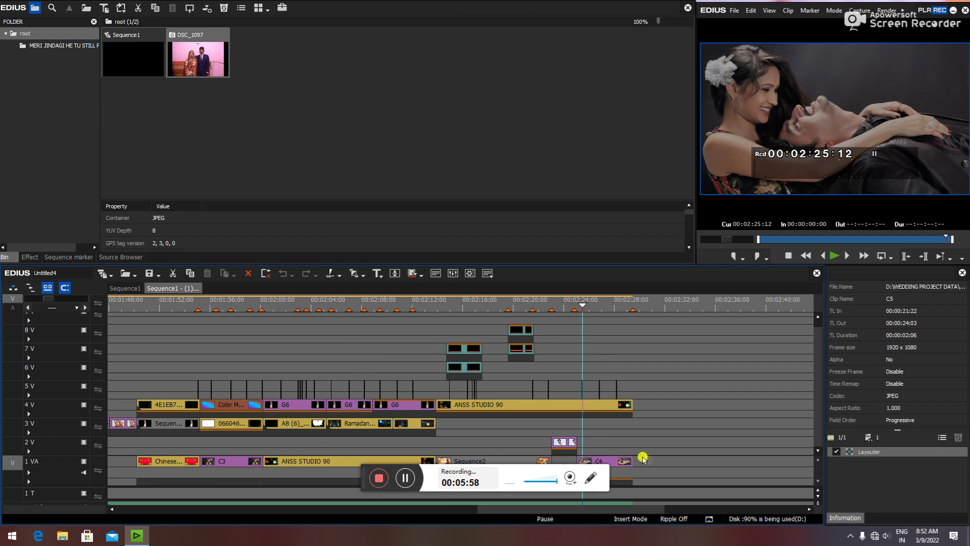
{"action": "mouse_move", "coordinate": [534, 508]}
{"action": "left_mouse_down"}
{"action": "mouse_move", "coordinate": [396, 515]}
{"action": "mouse_move", "coordinate": [531, 513]}
{"action": "left_mouse_up"}
{"action": "left_click", "coordinate": [590, 302]}
{"action": "left_click_drag", "start_coordinate": [591, 302], "coordinate": [613, 431]}
{"action": "left_click_drag", "start_coordinate": [528, 509], "coordinate": [540, 510]}
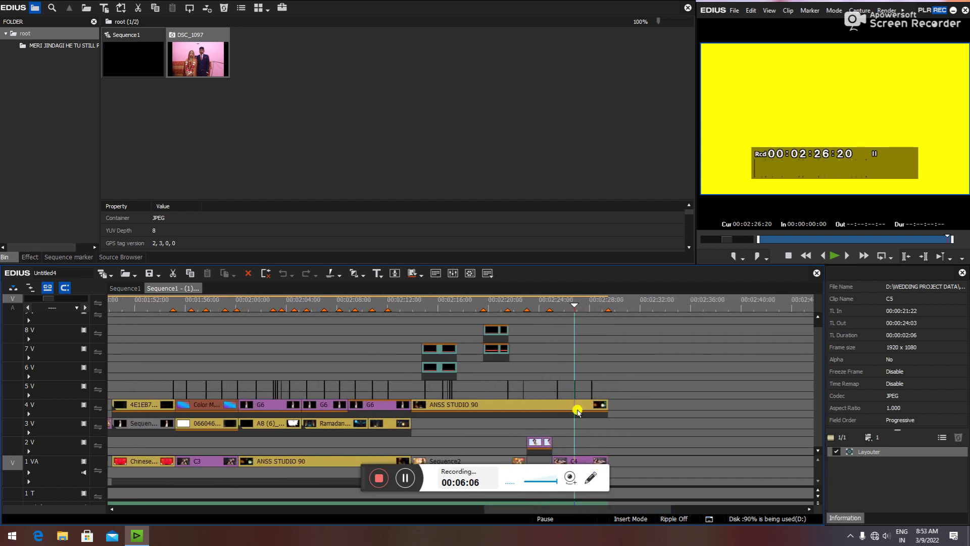
{"action": "key", "text": "space"}
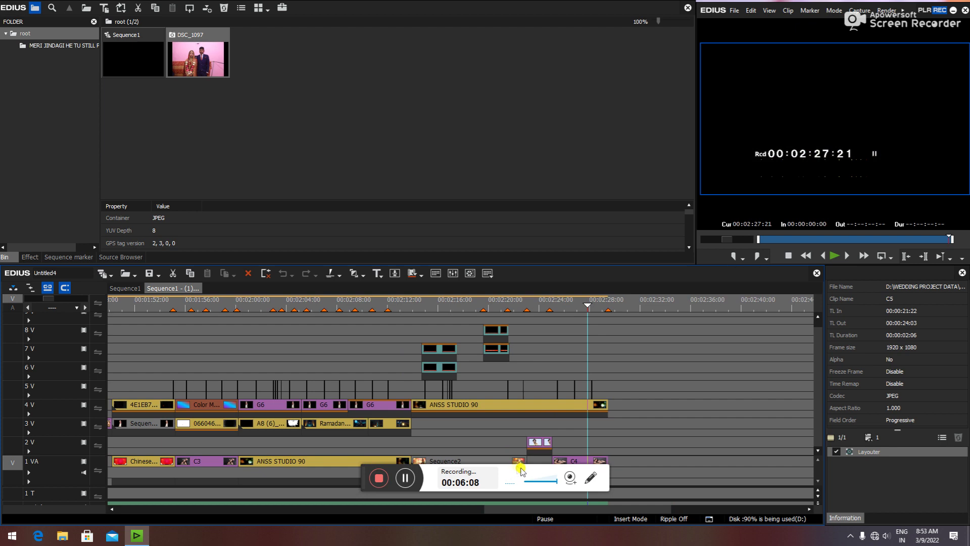
Go to about 00:02:28 and examine the last photo frame and the layered clips at the sequence's end.
{"action": "mouse_move", "coordinate": [519, 509]}
{"action": "left_mouse_down"}
{"action": "mouse_move", "coordinate": [562, 507]}
{"action": "mouse_move", "coordinate": [529, 508]}
{"action": "left_mouse_up"}
{"action": "left_click", "coordinate": [555, 308]}
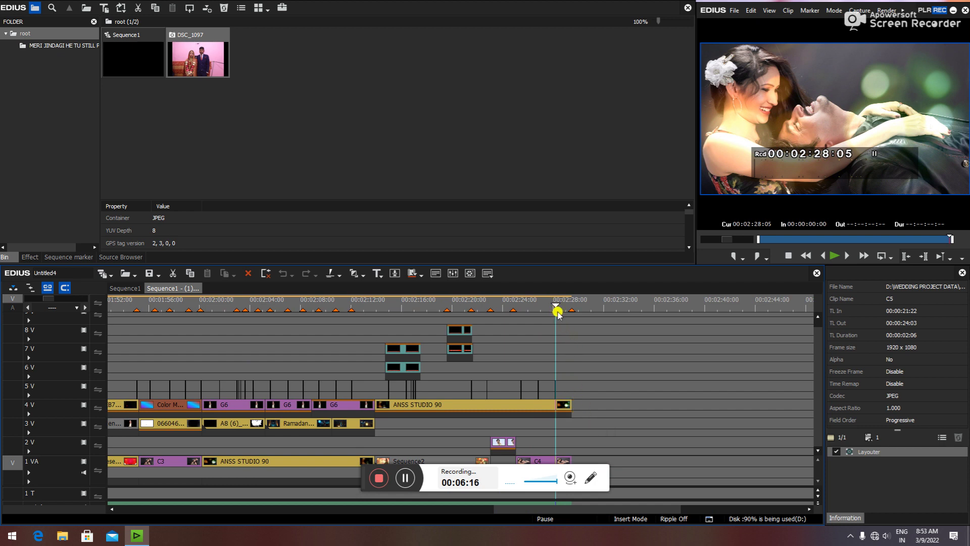
{"action": "mouse_move", "coordinate": [518, 510]}
{"action": "left_mouse_down"}
{"action": "mouse_move", "coordinate": [533, 510]}
{"action": "mouse_move", "coordinate": [512, 511]}
{"action": "left_mouse_up"}
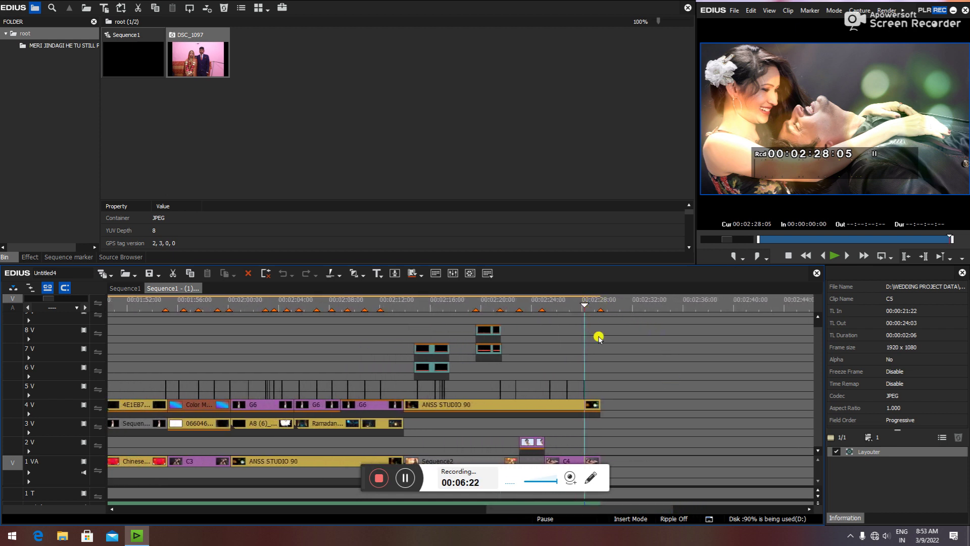
{"action": "mouse_move", "coordinate": [569, 512]}
{"action": "left_mouse_down"}
{"action": "mouse_move", "coordinate": [582, 511]}
{"action": "mouse_move", "coordinate": [560, 512]}
{"action": "left_mouse_up"}
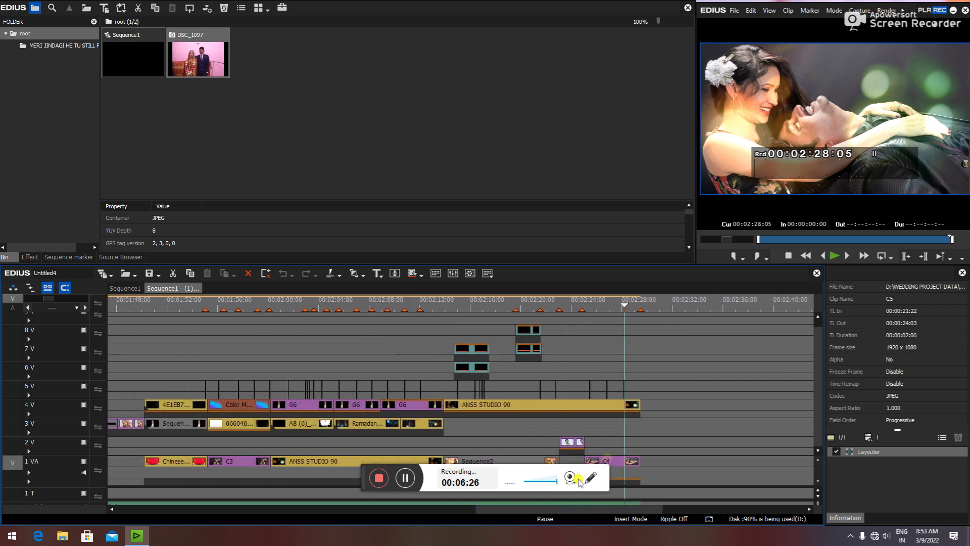